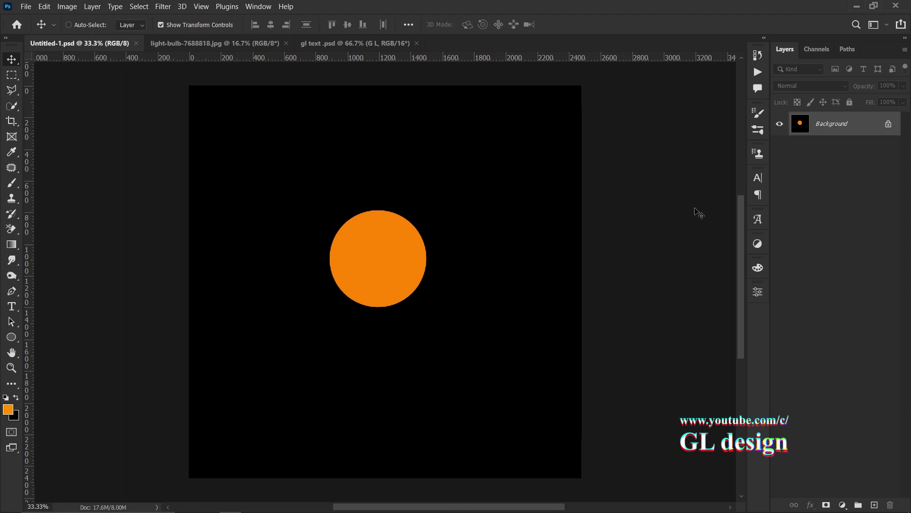
- Add an orange (ff7800) Solid Color fill layer blended as Linear Dodge (Add)
left_click(842, 505)
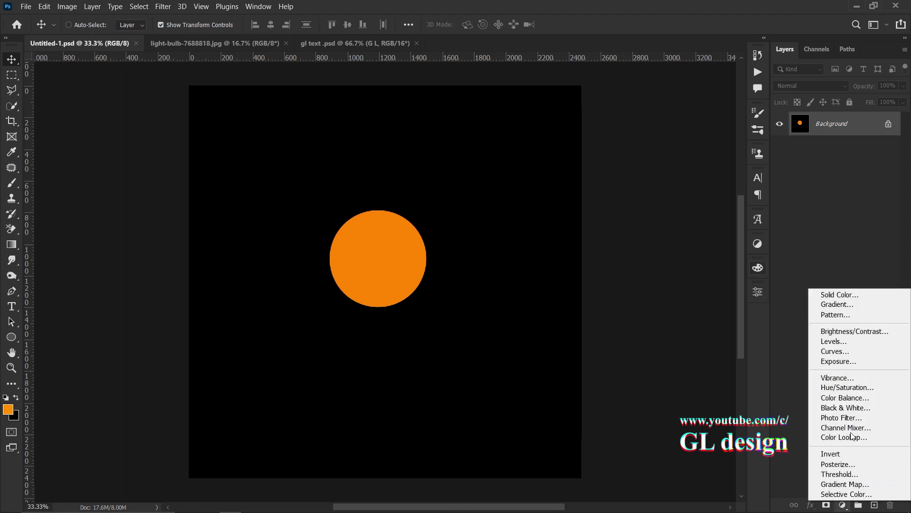
left_click(840, 299)
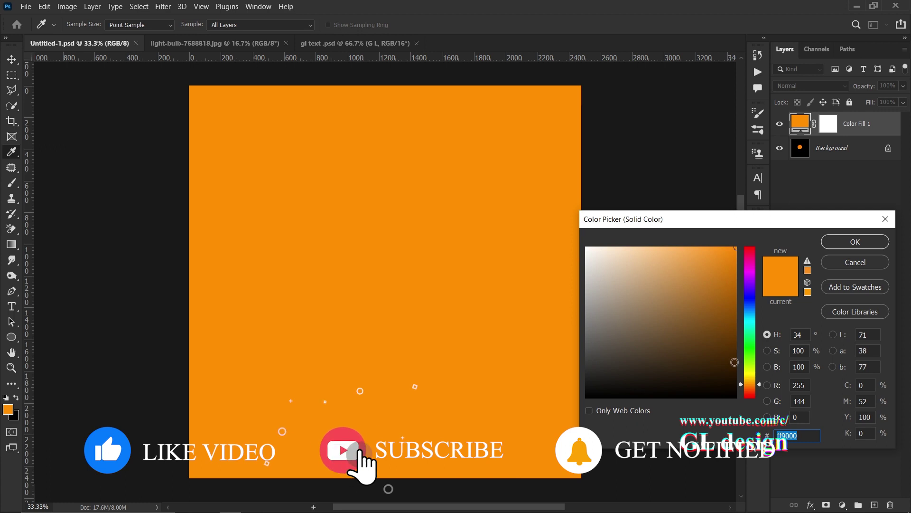
left_click_drag(740, 386, 742, 386)
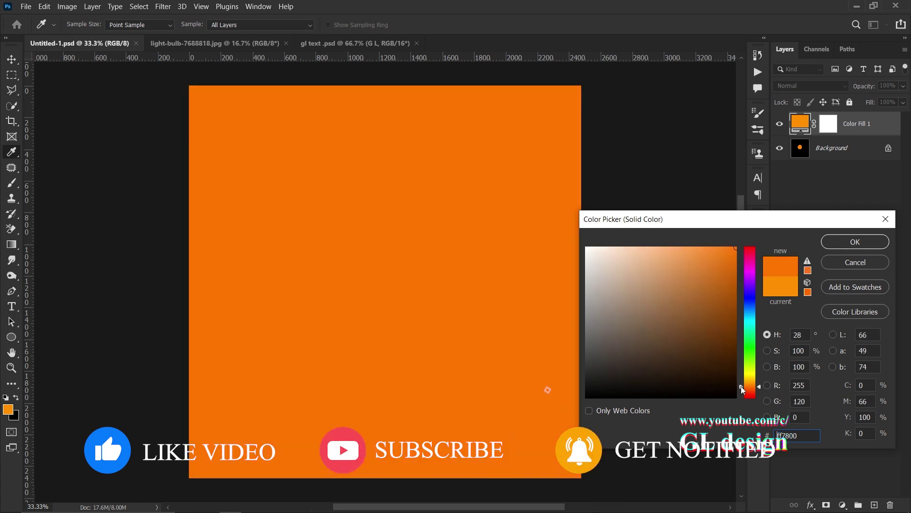
left_click(862, 238)
key("v")
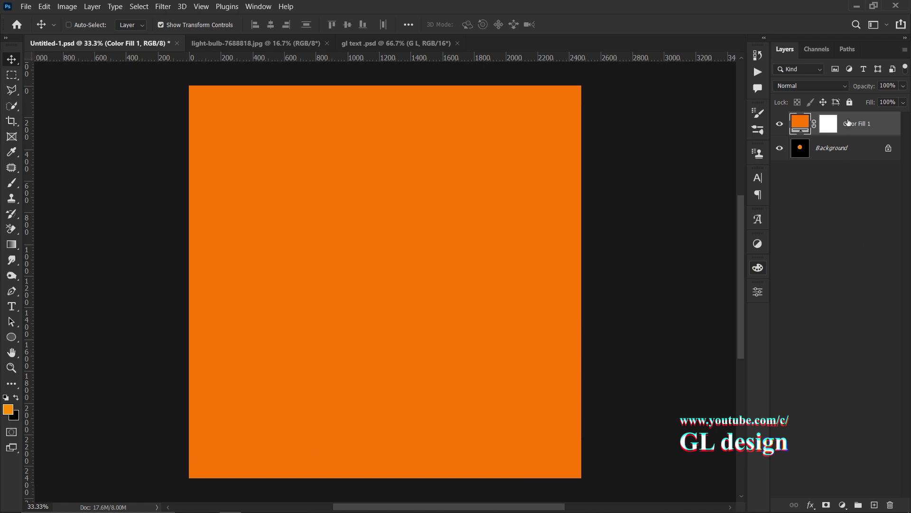
left_click(841, 86)
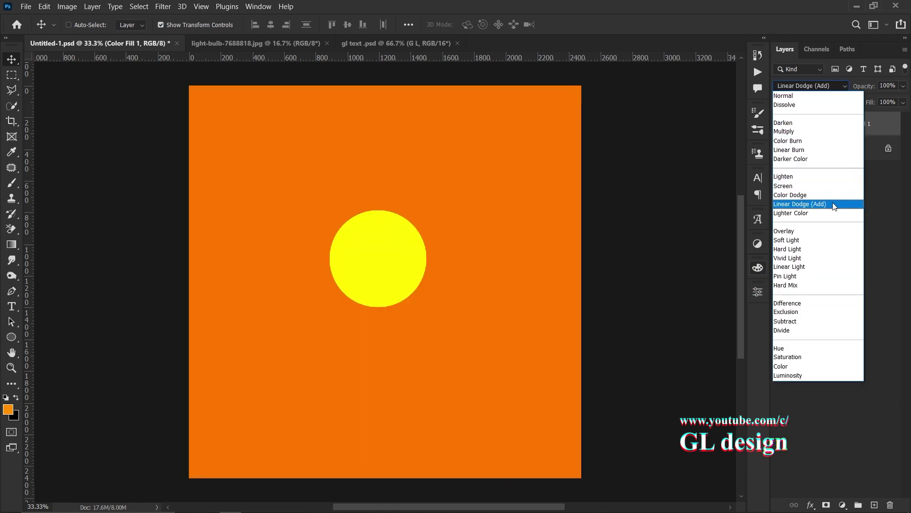
left_click(834, 204)
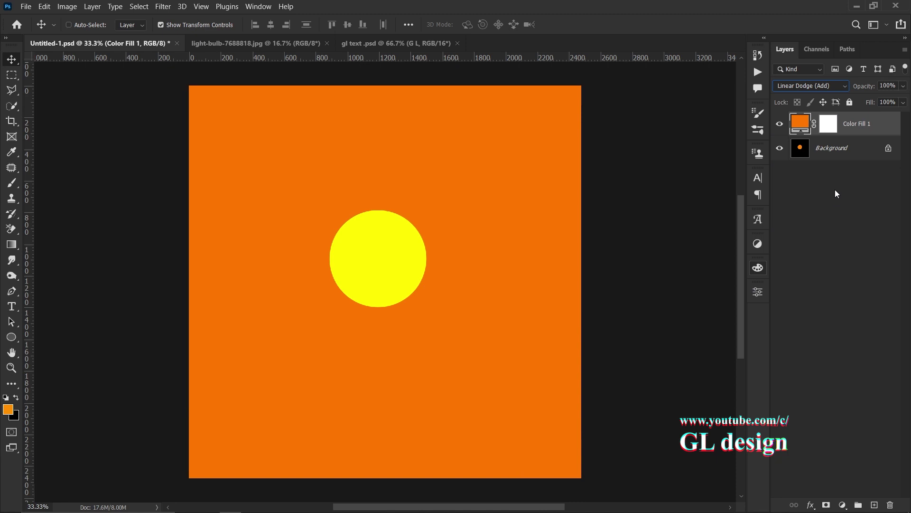
- Invert the fill layer's mask to black and set a Brush to 0% hardness and 9% flow
left_click(827, 124)
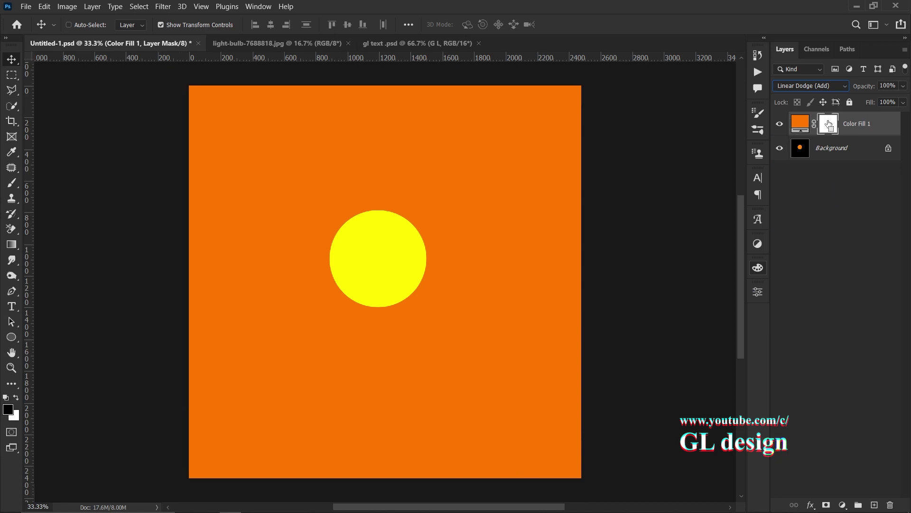
key("ctrl+i")
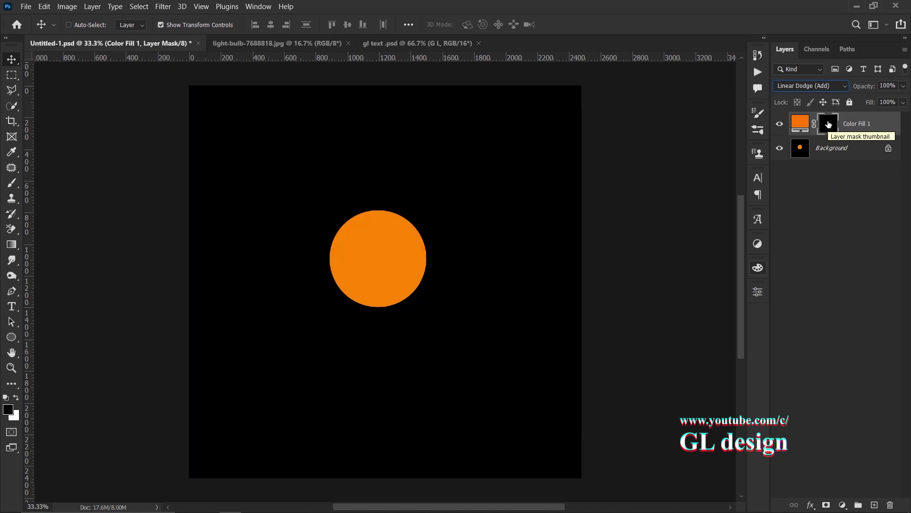
left_click(11, 183)
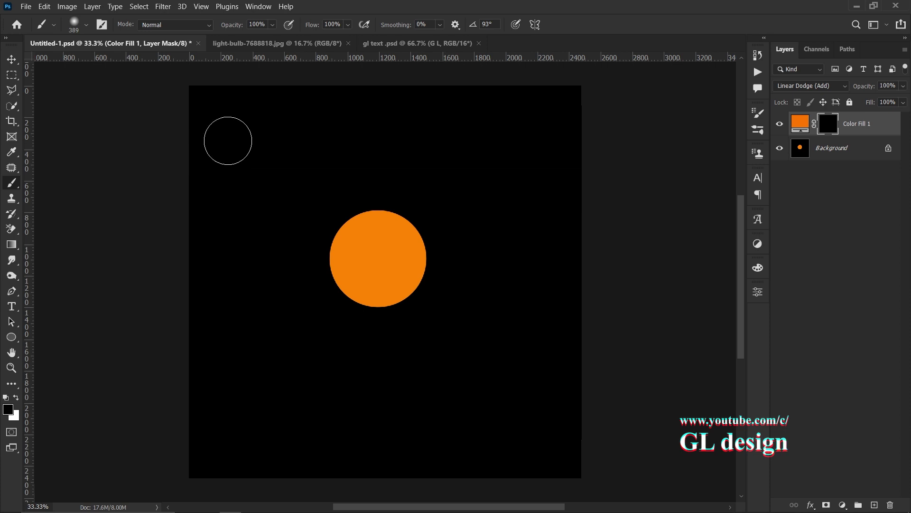
right_click(252, 151)
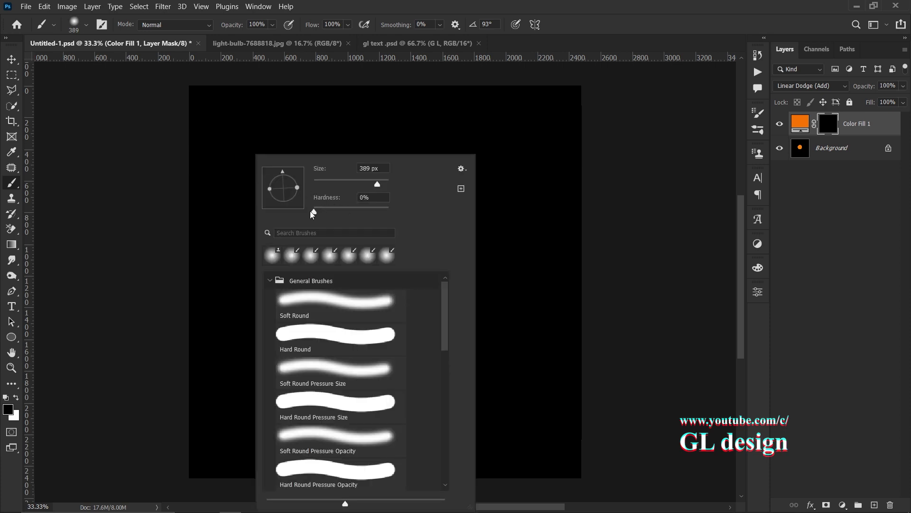
left_click(313, 213)
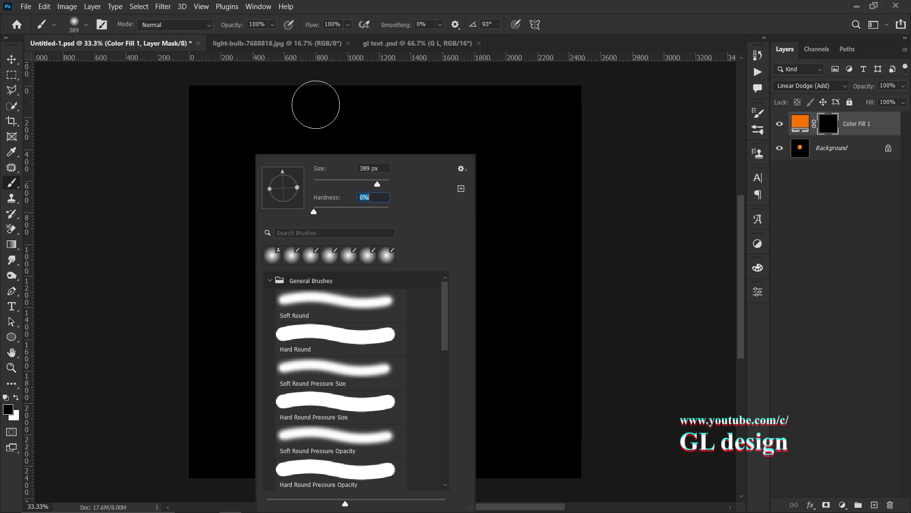
left_click(274, 27)
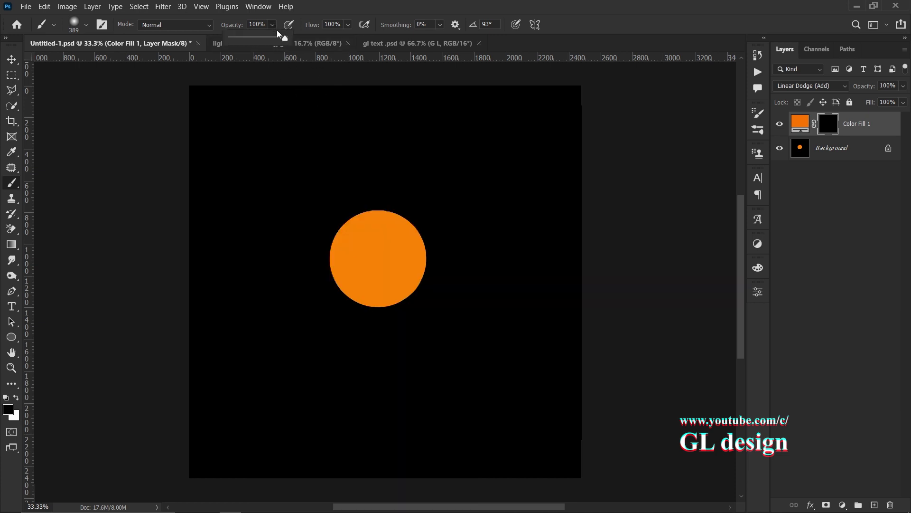
left_click(350, 25)
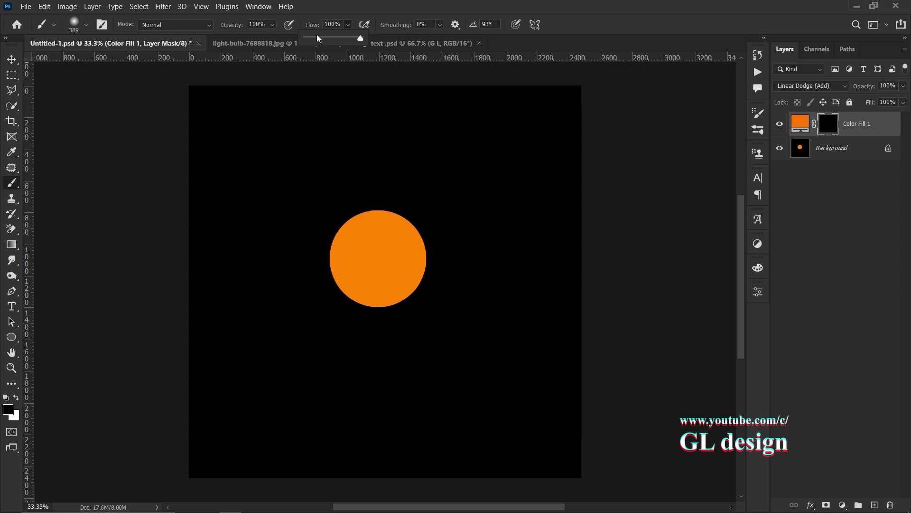
left_click_drag(317, 36, 312, 39)
left_click(350, 25)
- Paint a soft white glow around the circle into the mask, then hide Color Fill 1
left_click(19, 397)
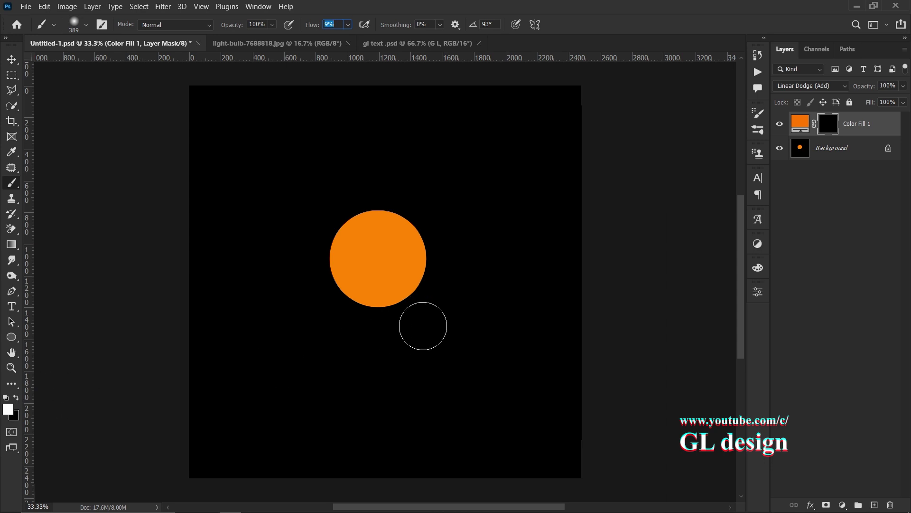
left_click(385, 258)
left_click(394, 266)
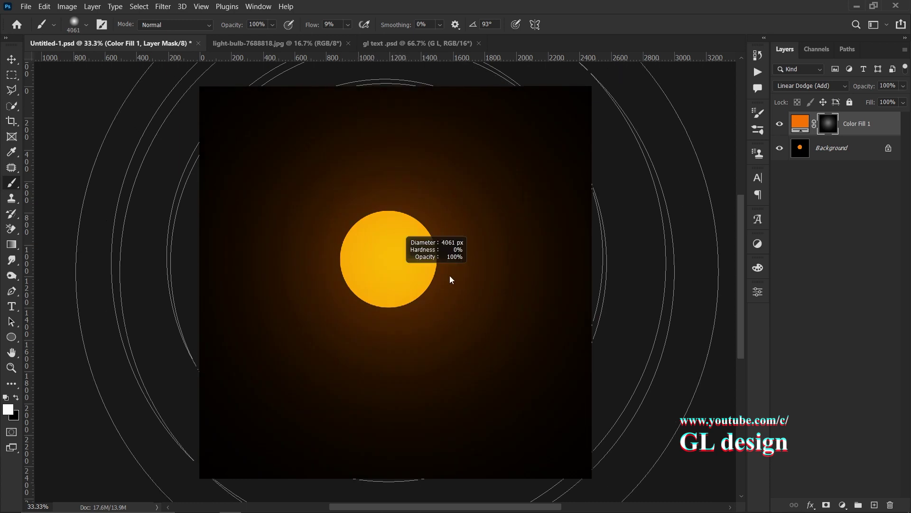
left_click(392, 263)
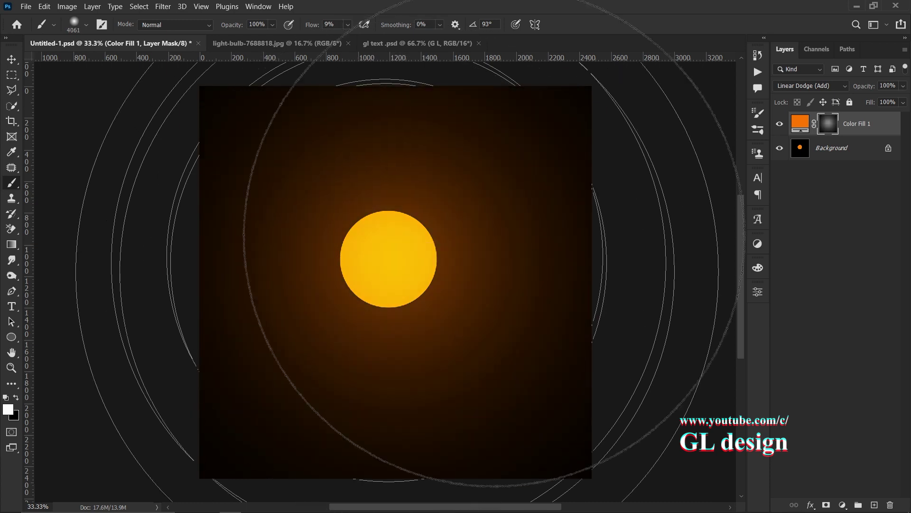
scroll(499, 189, "right", 1)
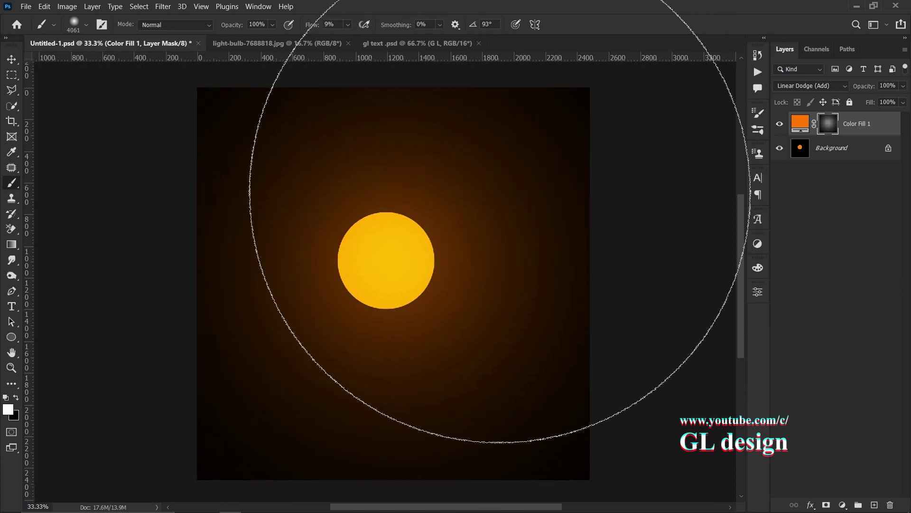
key("v")
left_click(779, 125)
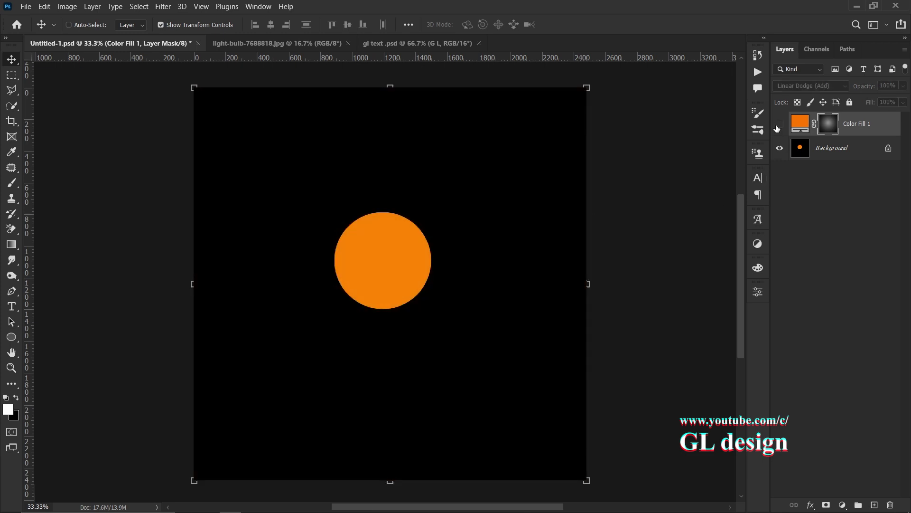
- Show Color Fill 1 again, duplicate it, and delete the copy's layer mask
left_click(778, 126)
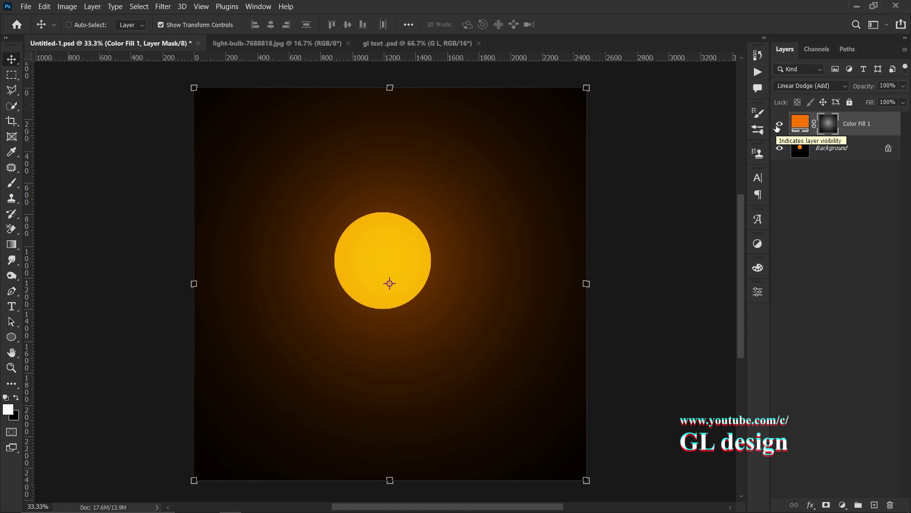
right_click(888, 128)
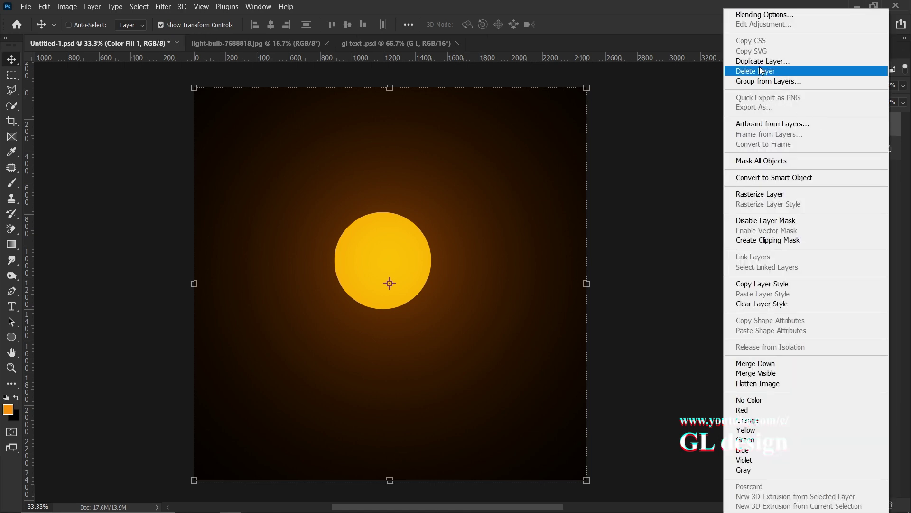
left_click(763, 61)
left_click(382, 149)
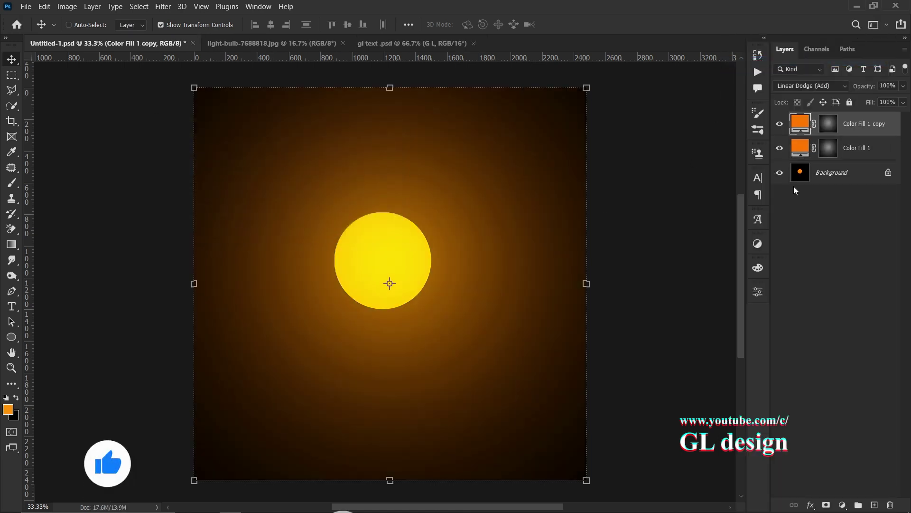
left_click(828, 128)
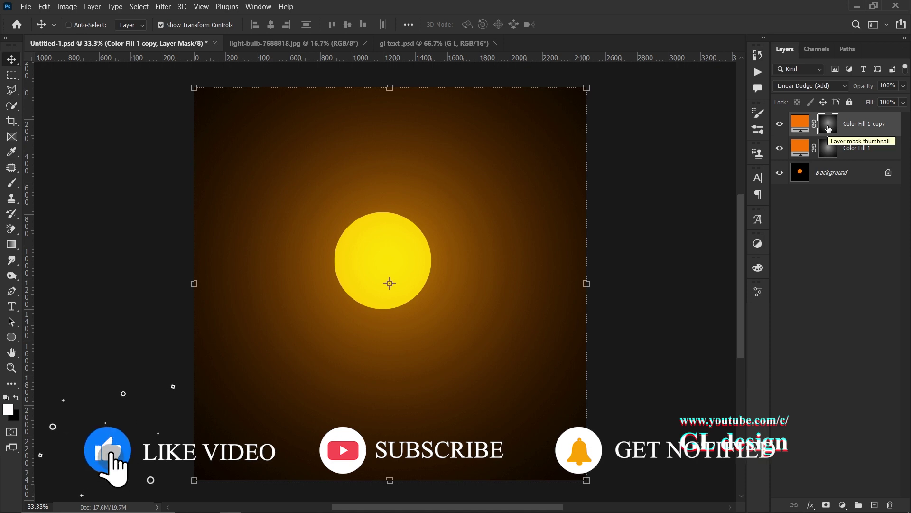
key("Delete")
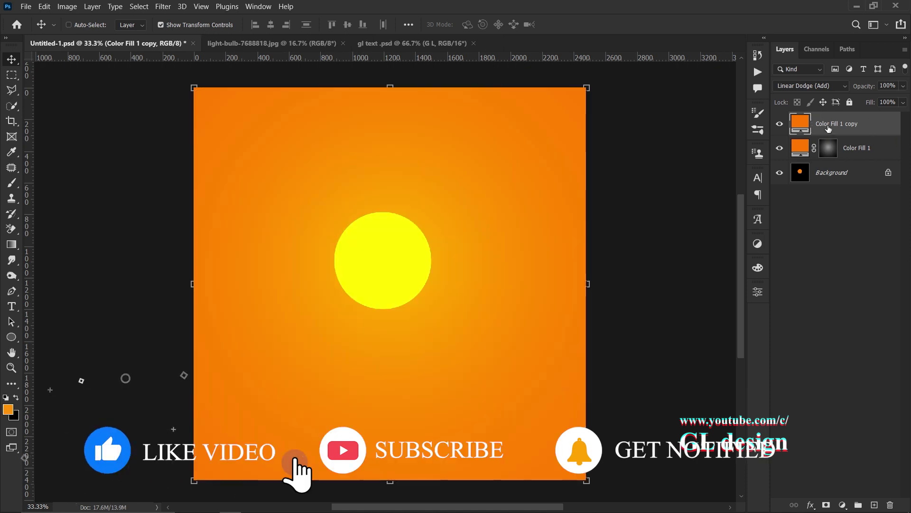
- Change the copy's fill colour to lighter orange fc8e2c and give it a fully black mask
double_click(802, 123)
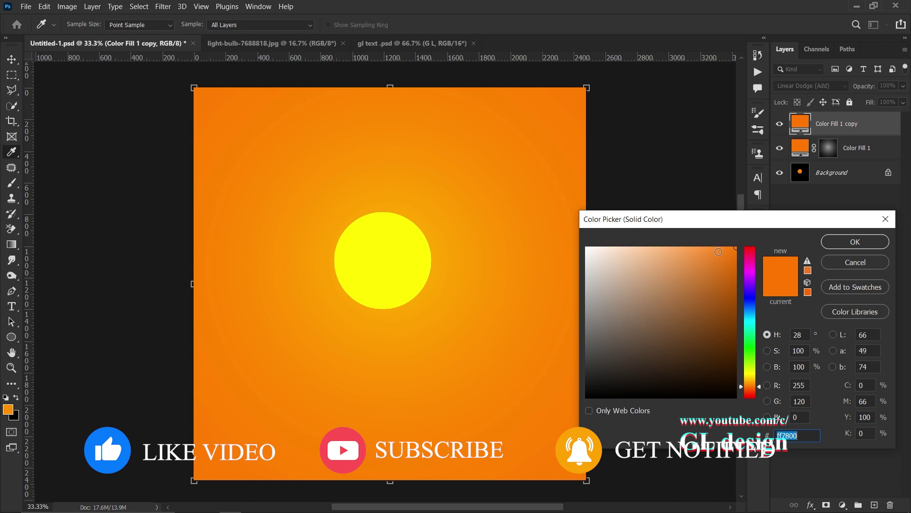
left_click(710, 249)
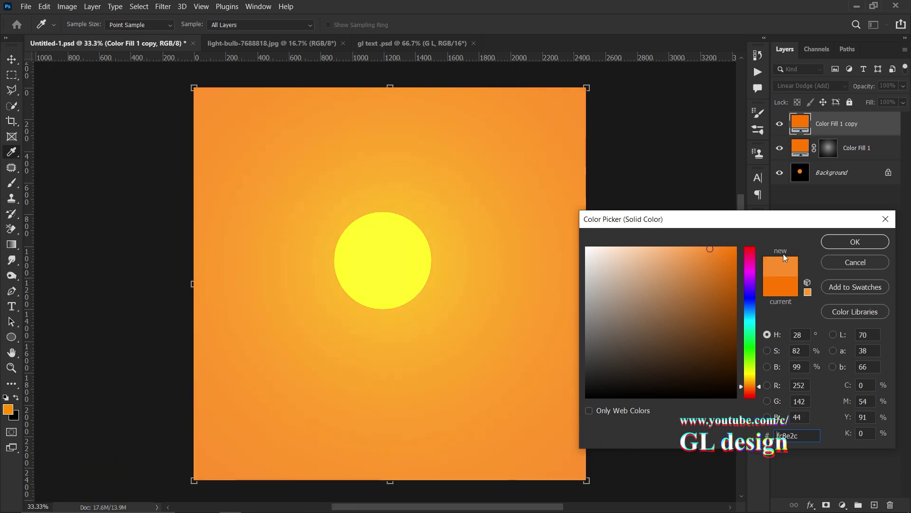
left_click(839, 243)
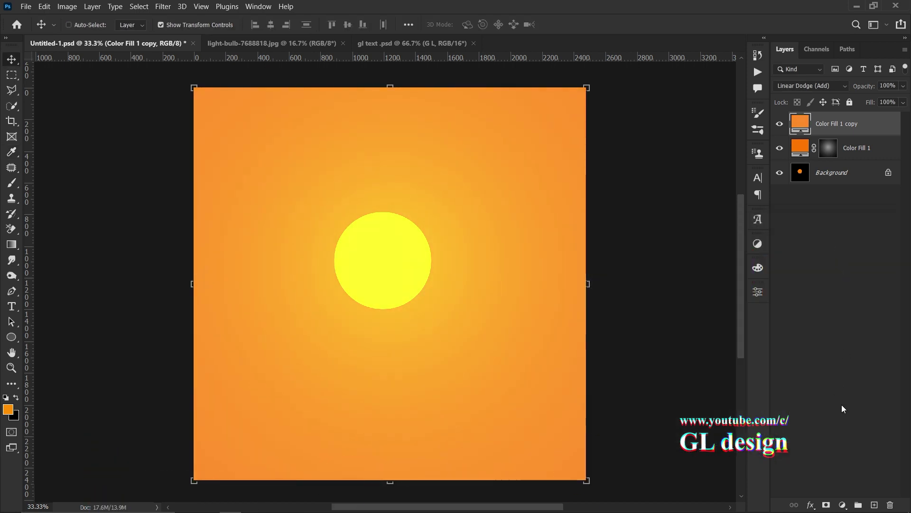
left_click(827, 504, "alt")
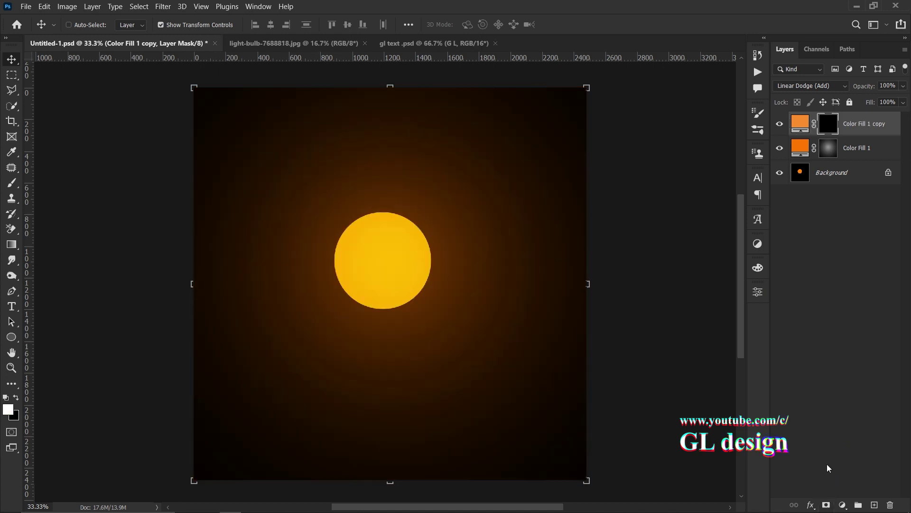
- Paint a brighter glow close around the circle with a roughly 1052 px brush
key("b")
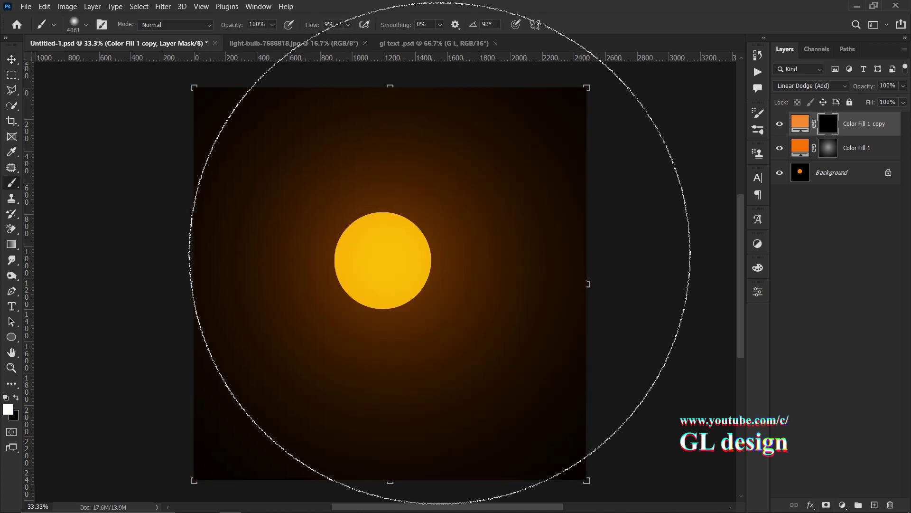
mouse_move(411, 259)
left_mouse_down()
mouse_move(305, 260)
mouse_move(424, 273)
mouse_move(404, 269)
left_mouse_up()
left_click(393, 266)
- Group both glow fill layers into Group 1 and toggle its visibility to compare
left_click(880, 156, "shift")
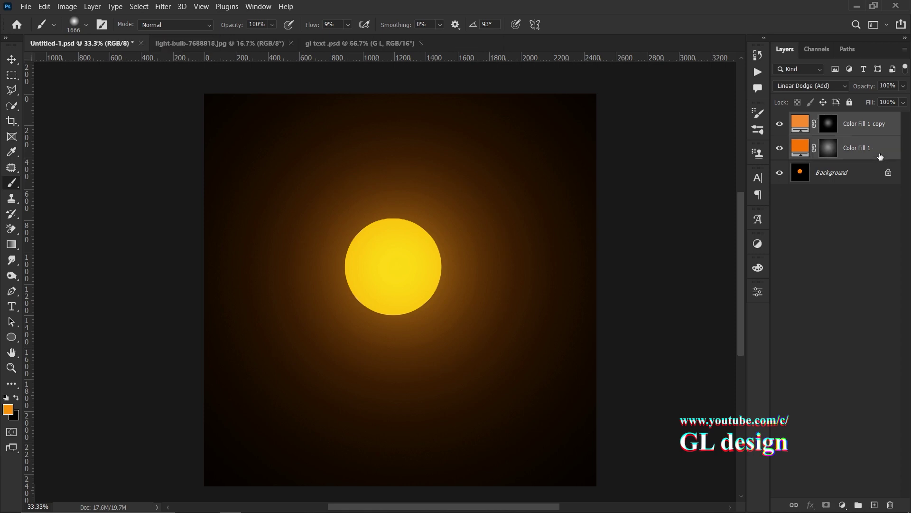
key("ctrl+g")
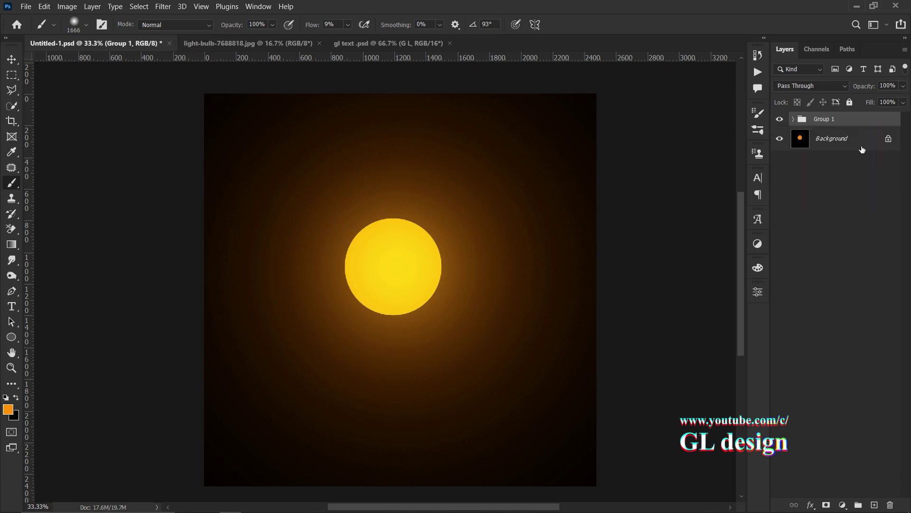
left_click(780, 119)
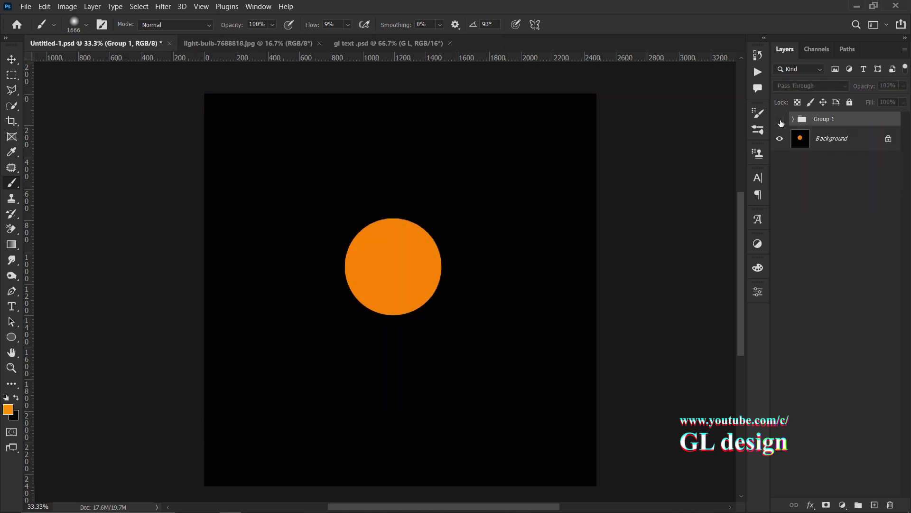
left_click(780, 120)
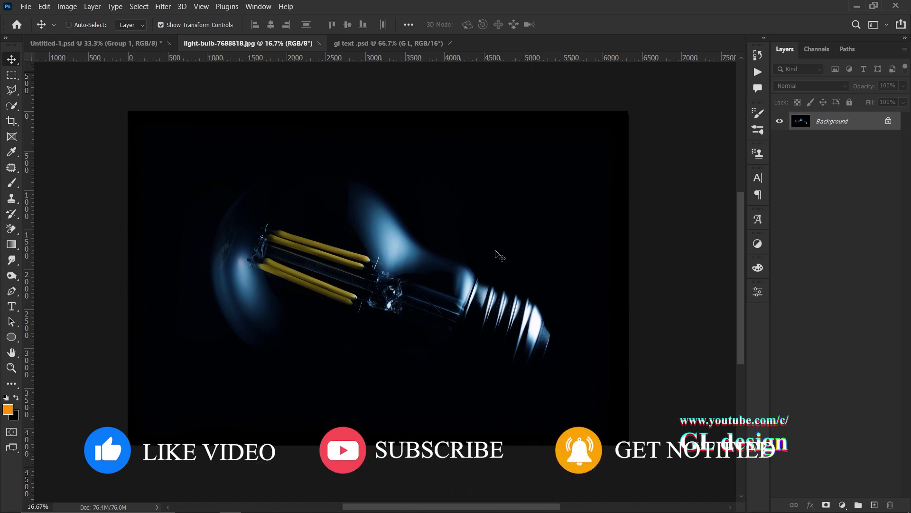
- Add an orange Solid Color fill layer over the bulb photo
left_click(843, 504)
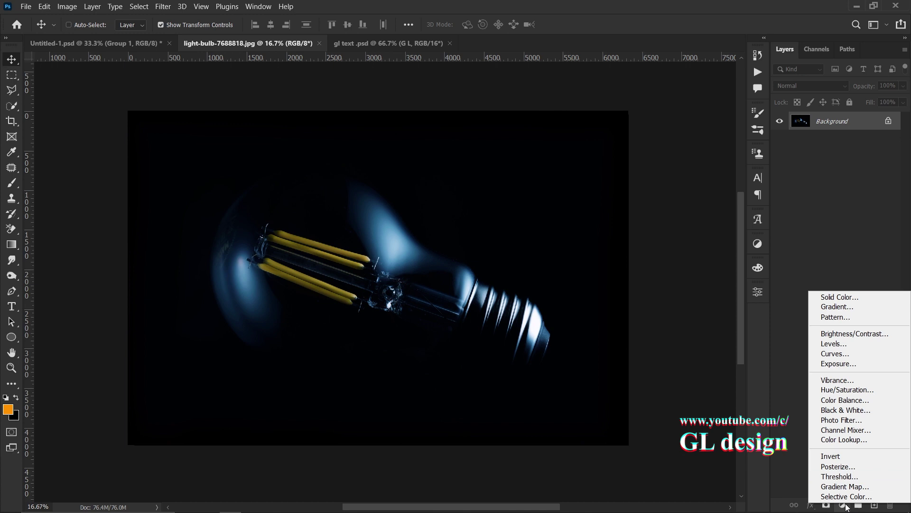
left_click(839, 297)
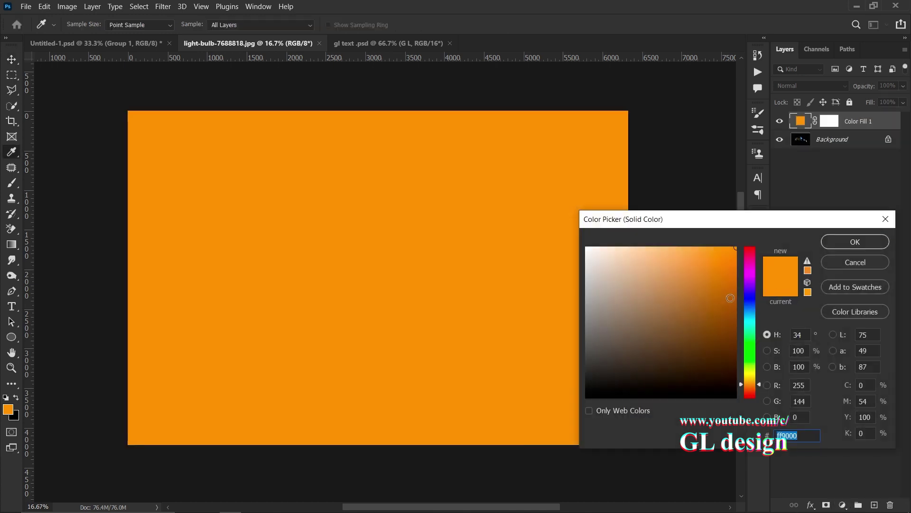
left_click(736, 263)
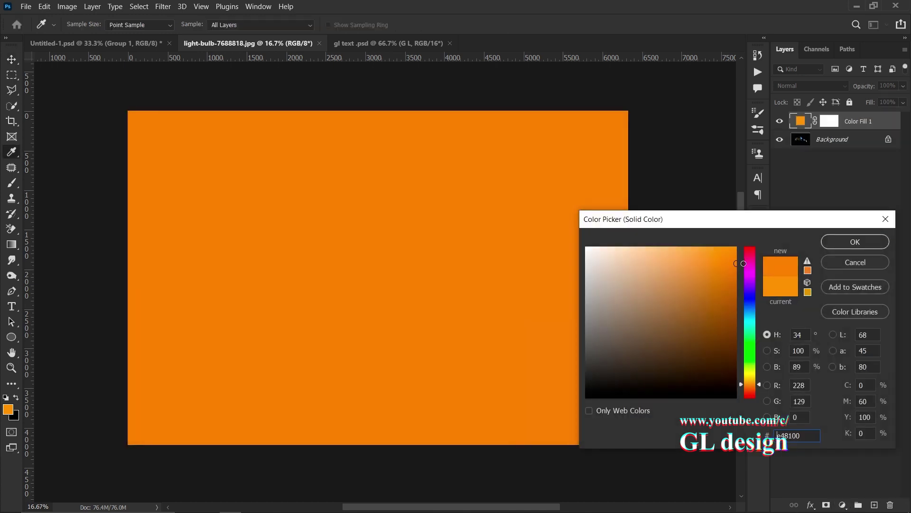
left_click_drag(743, 263, 761, 261)
left_click(853, 242)
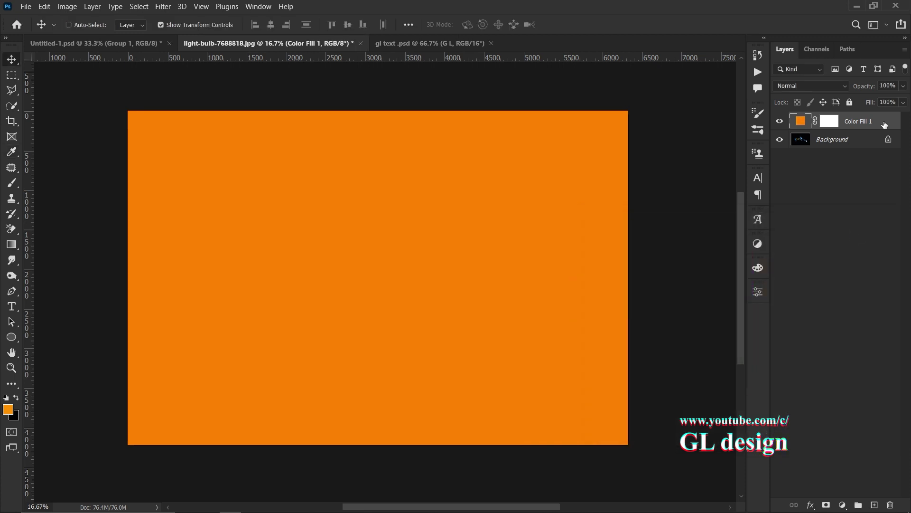
- Turn off Transparency Shapes Layer on Color Fill 1 and invert its mask to black
right_click(836, 121)
left_click(765, 16)
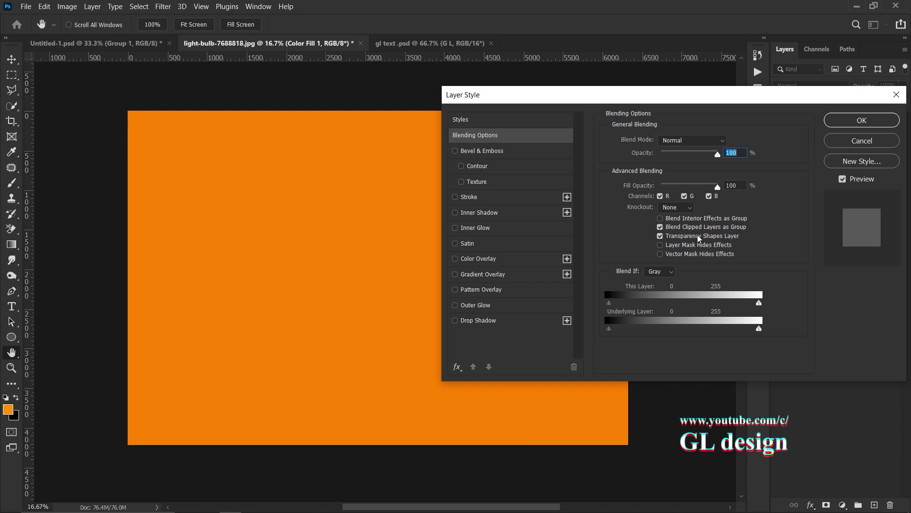
left_click(699, 236)
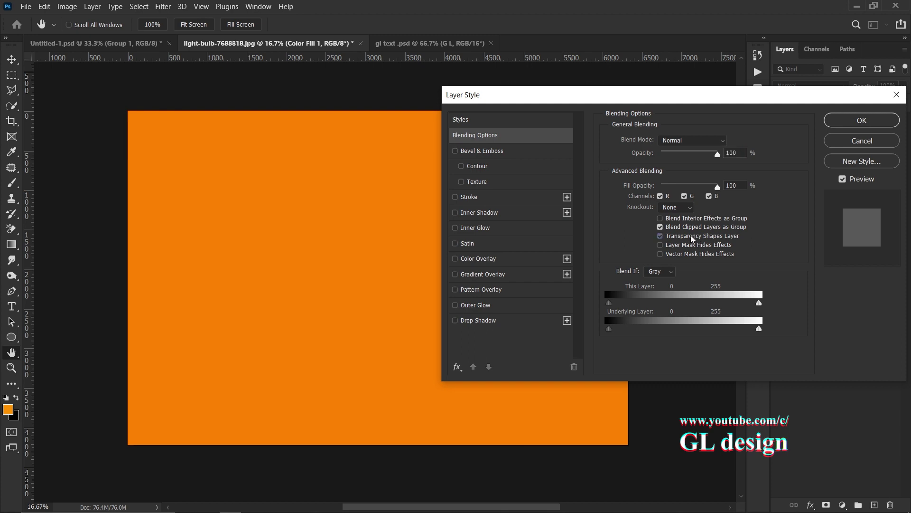
left_click(852, 124)
left_click(838, 123)
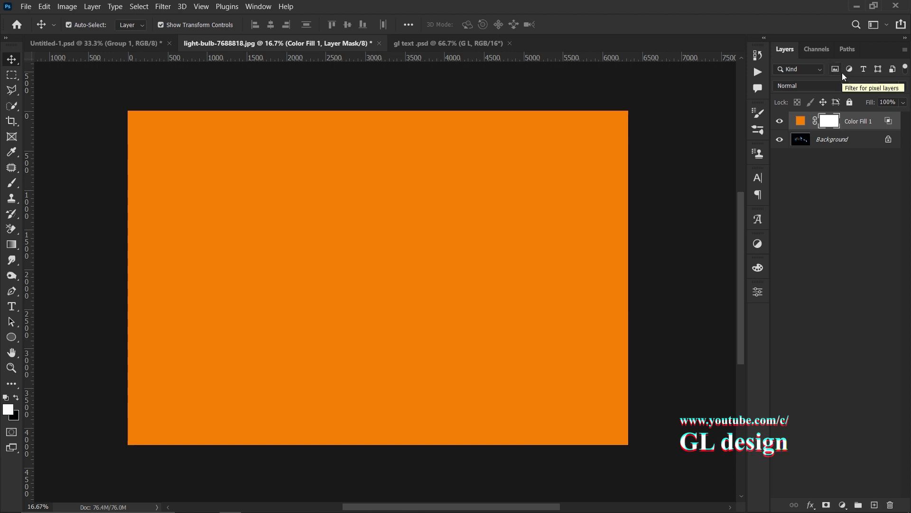
key("ctrl+i")
- Zoom in on the filaments and set the brush flow to about 50%
key("z")
left_click(332, 248)
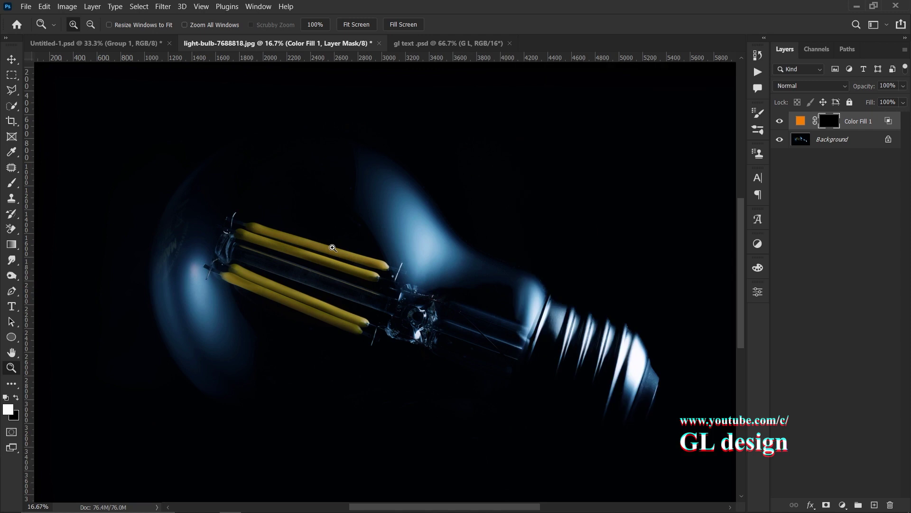
left_click(332, 248)
left_click(333, 248)
mouse_move(332, 247)
left_mouse_down()
mouse_move(415, 246)
mouse_move(310, 232)
left_mouse_up()
key("b")
left_click_drag(387, 232, 414, 243)
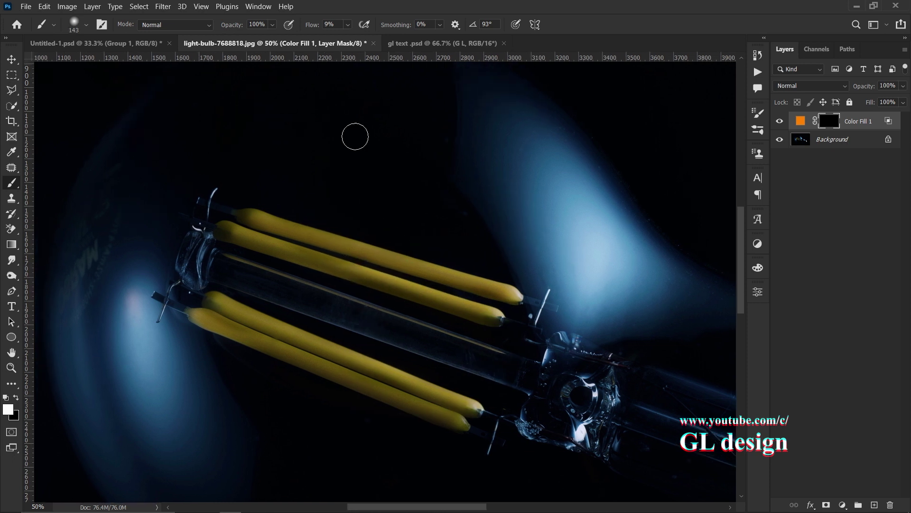
left_click(348, 24)
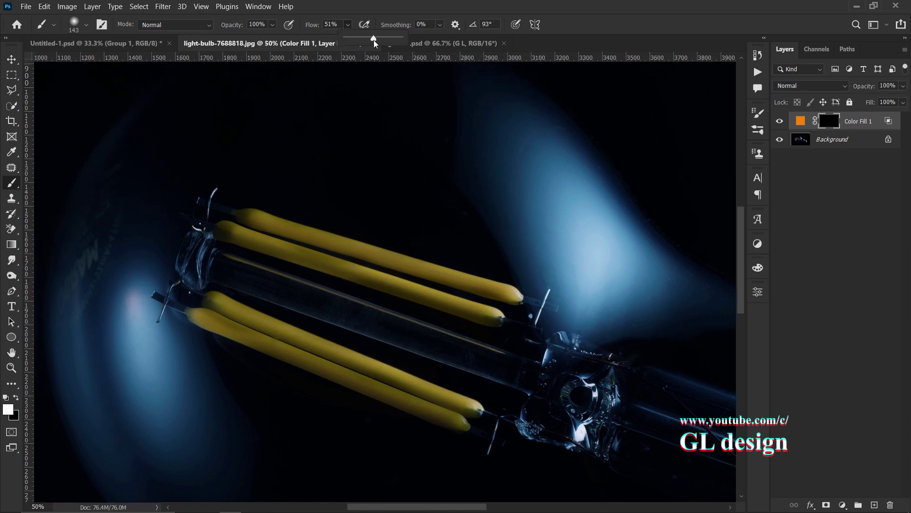
left_click_drag(374, 40, 372, 40)
- Paint the upper filament into the mask and set Color Fill 1 to Linear Dodge (Add)
left_click(149, 203)
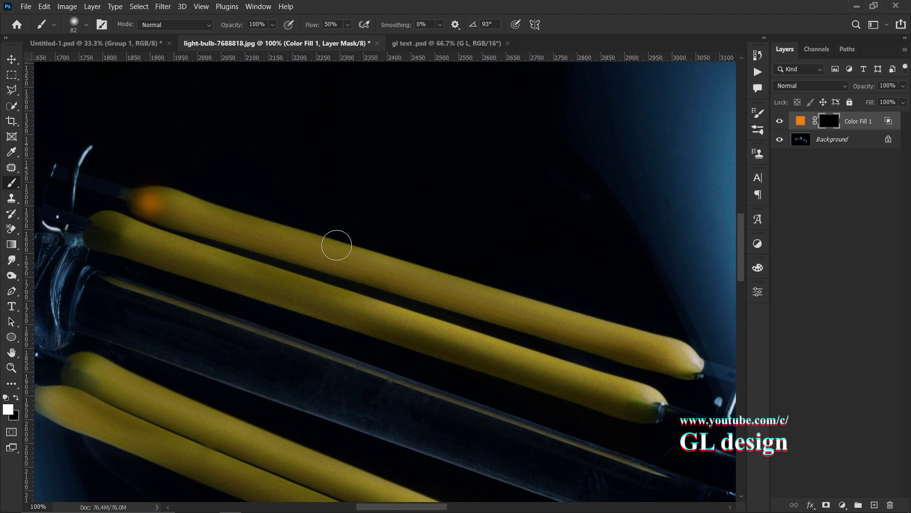
left_click(688, 362, "shift")
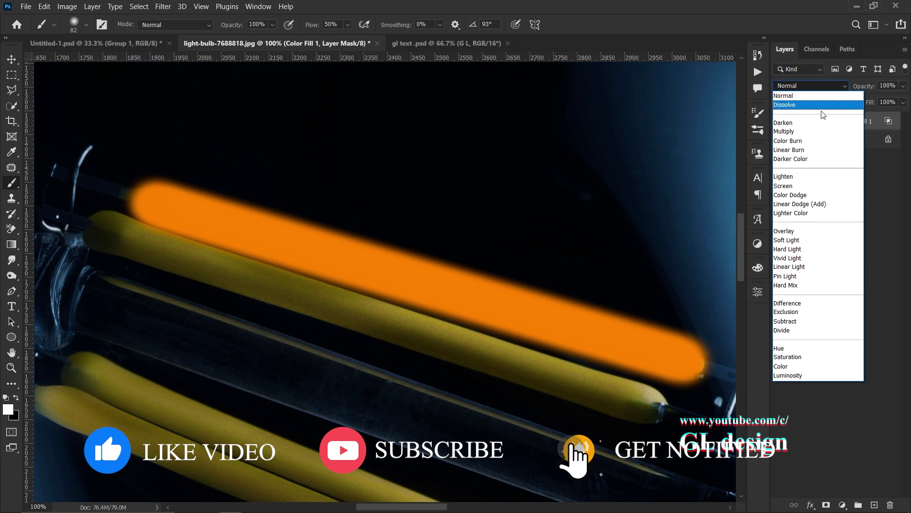
left_click(831, 201)
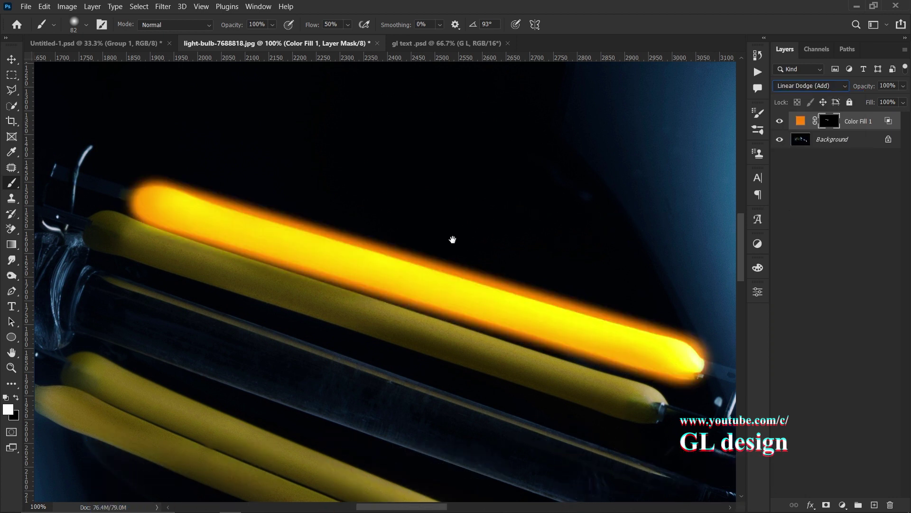
left_click_drag(453, 240, 433, 236)
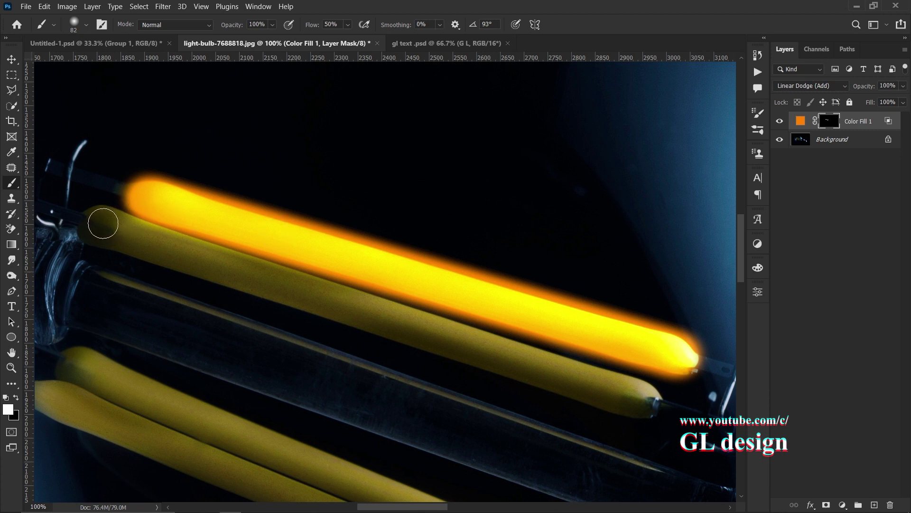
- Paint glow along the second, third and last filaments
left_click(103, 222)
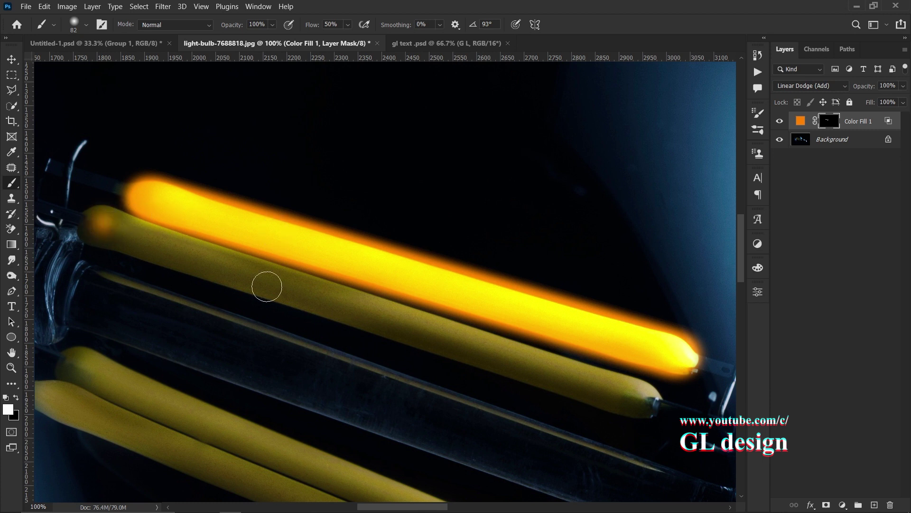
left_click(642, 399, "shift")
left_click_drag(495, 422, 535, 221)
left_click(117, 189)
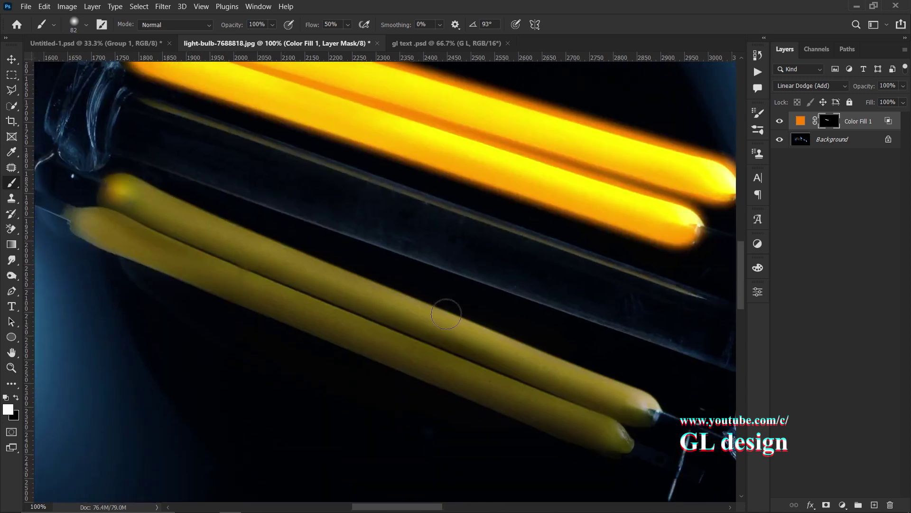
left_click(626, 397, "shift")
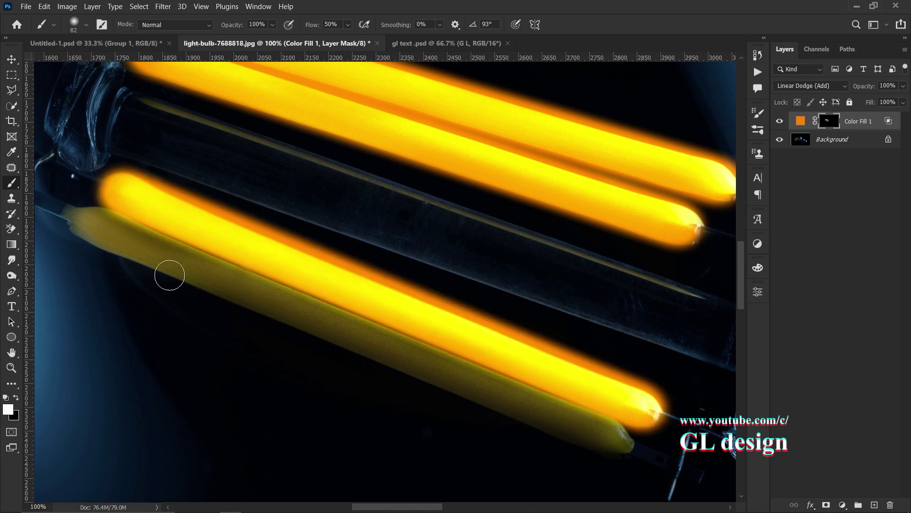
left_click(87, 225)
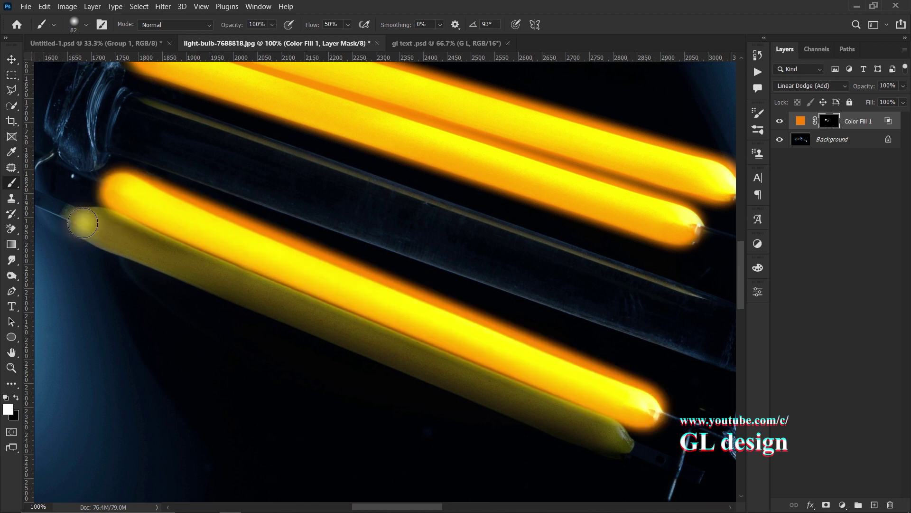
left_click(619, 442, "shift")
- Fit the whole bulb back in the window
key("z")
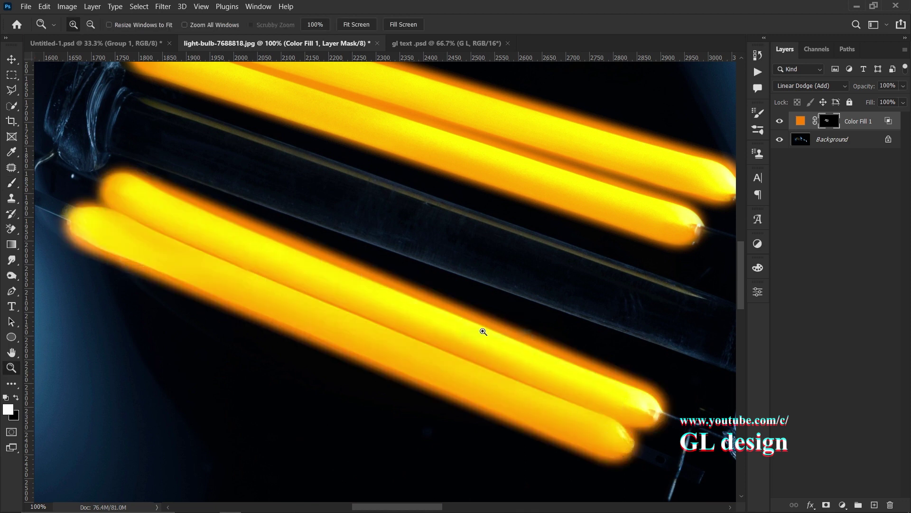
right_click(446, 276)
left_click(480, 283)
key("b")
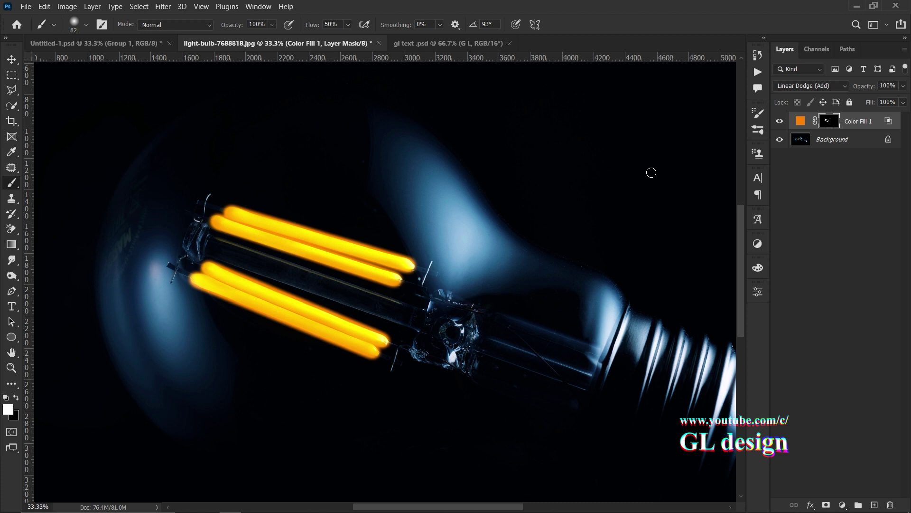
- Lower Color Fill 1's fill to 76% and toggle its visibility to compare
left_click(902, 103)
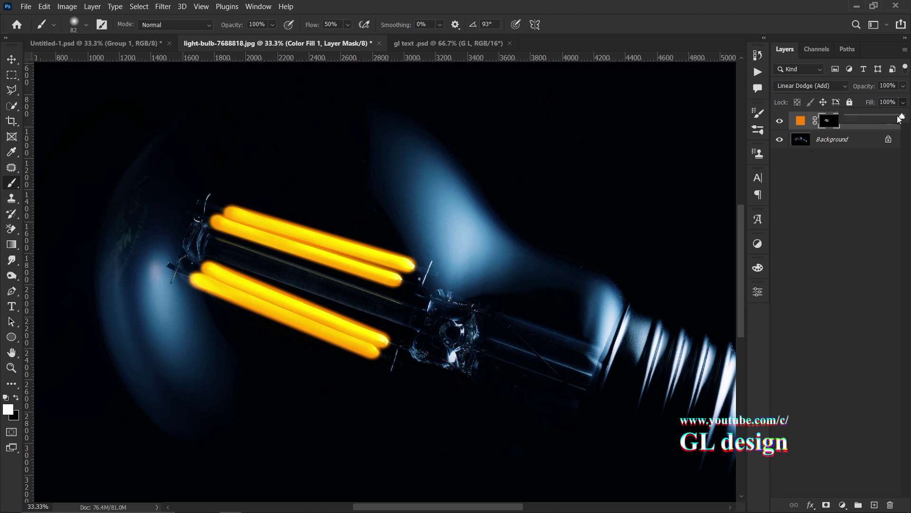
left_click_drag(892, 115, 890, 116)
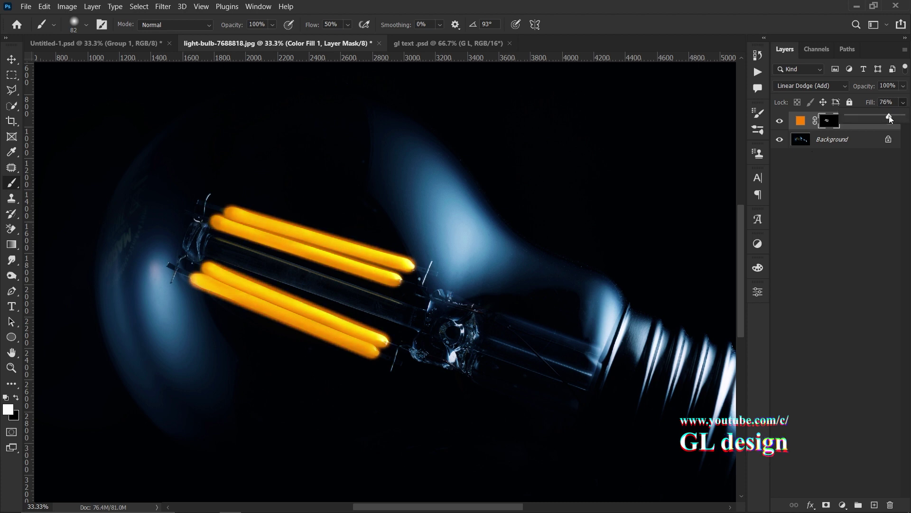
left_click(905, 104)
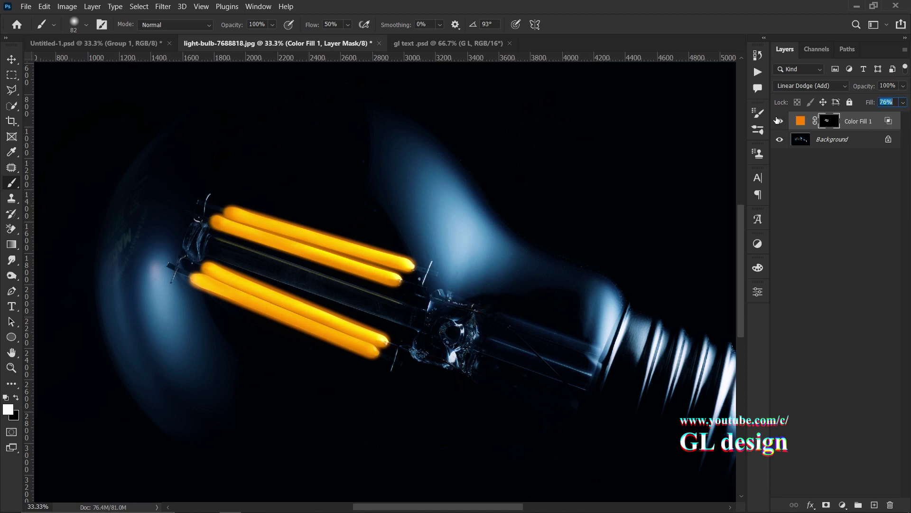
left_click(782, 123)
left_click(780, 121)
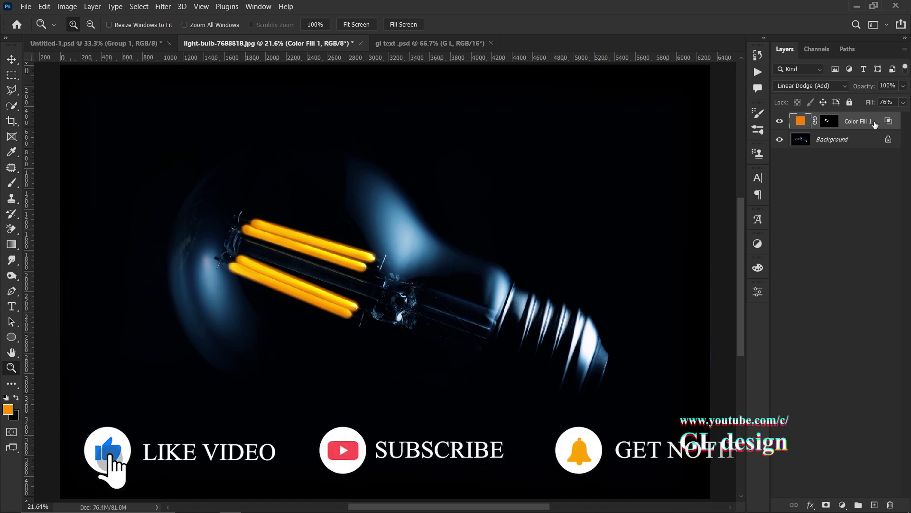
- Duplicate the glow fill layer and replace the copy's mask with a fully black one
key("ctrl+j")
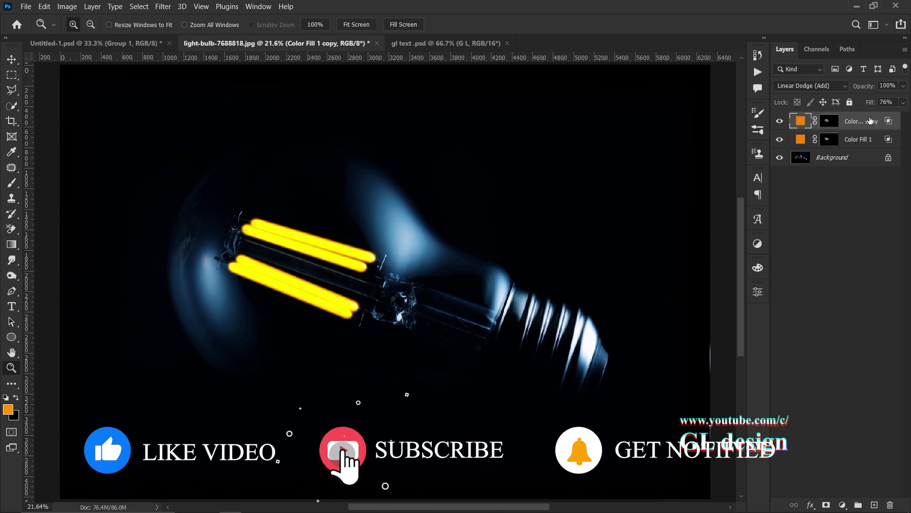
right_click(827, 123)
left_click(784, 139)
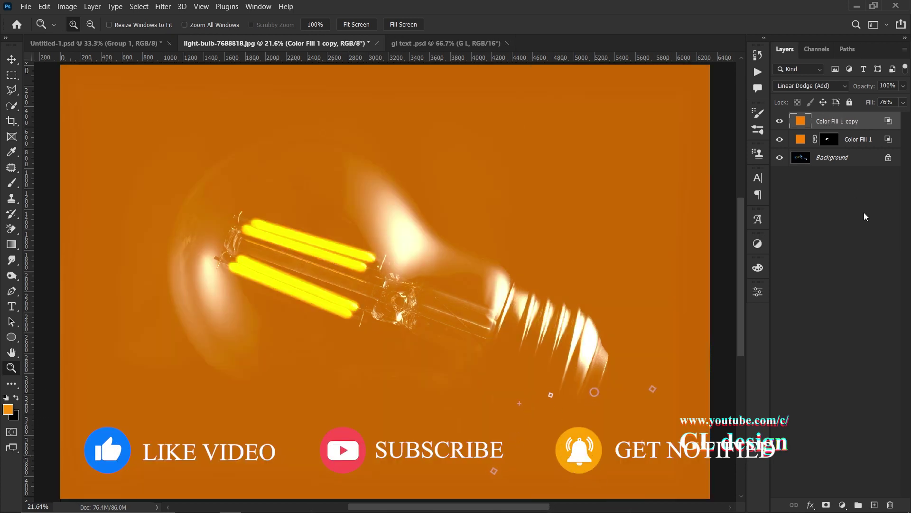
left_click(829, 505, "alt")
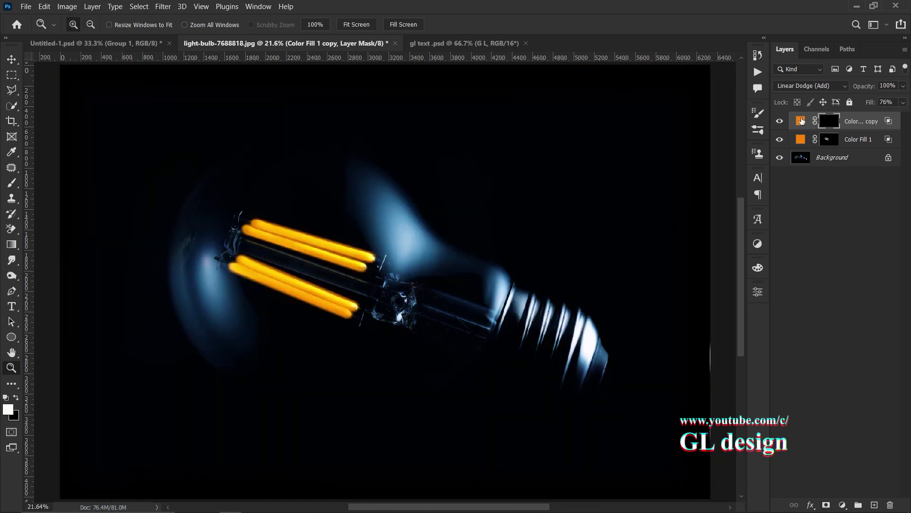
- Keep the copy in Linear Dodge (Add) at 100% fill and ready the Brush flow setting
left_click(812, 85)
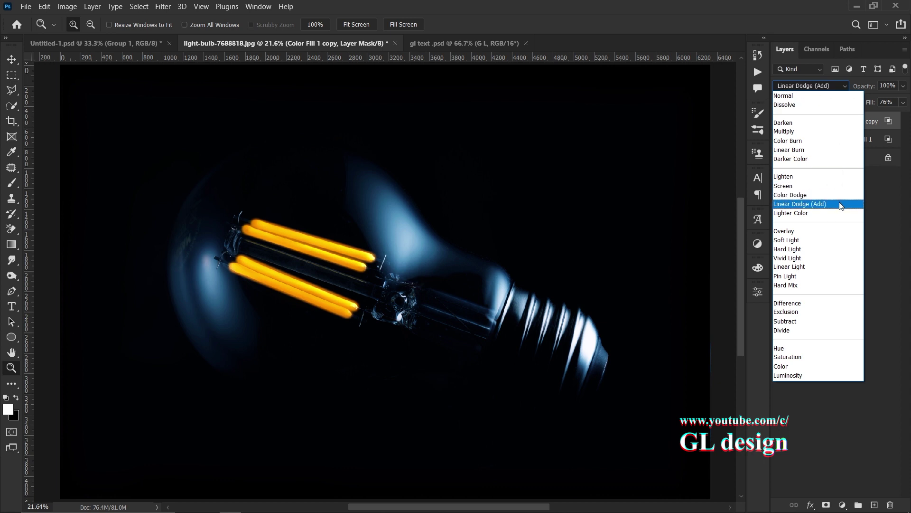
left_click(841, 205)
left_click(904, 103)
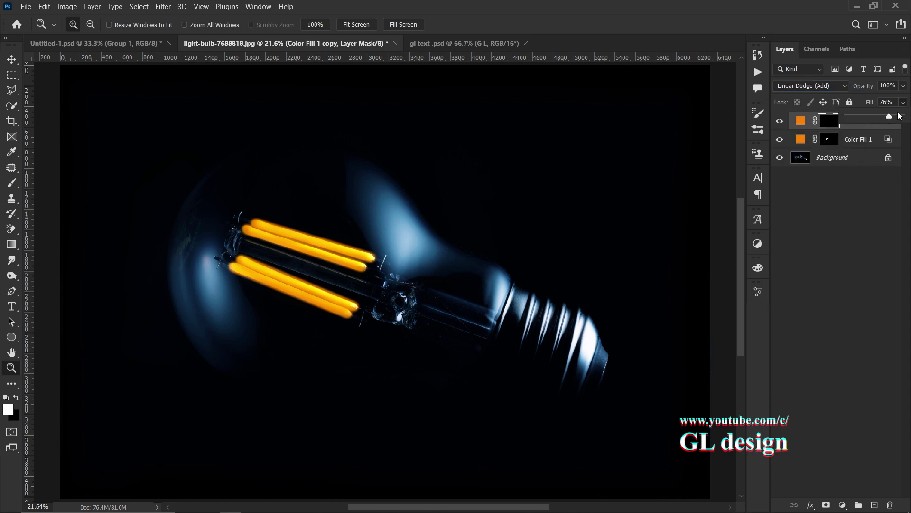
left_click(15, 183)
left_click(348, 26)
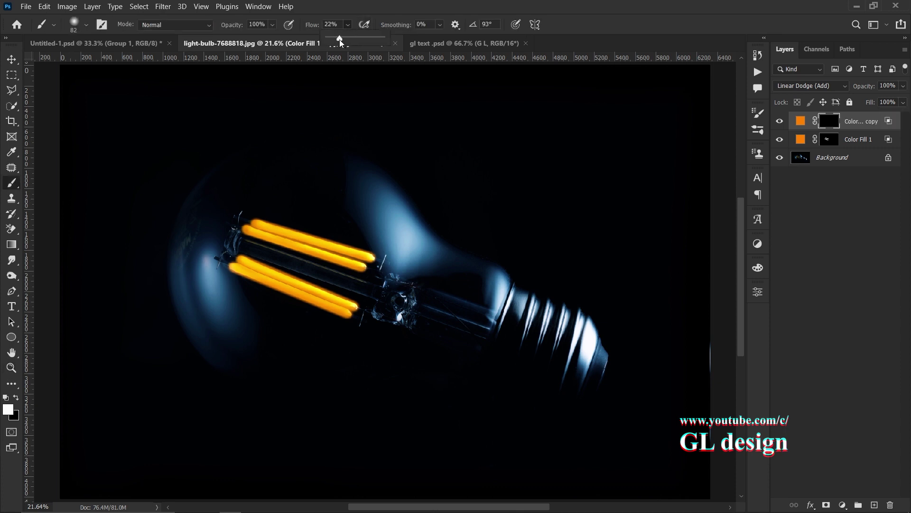
- Paint a wide soft orange halo over the bulb with a 9% flow, roughly 3000 px brush
left_click_drag(336, 42, 333, 43)
mouse_move(293, 244)
left_mouse_down()
mouse_move(318, 252)
mouse_move(325, 242)
mouse_move(304, 240)
mouse_move(301, 261)
mouse_move(310, 266)
left_mouse_up()
left_click(309, 244)
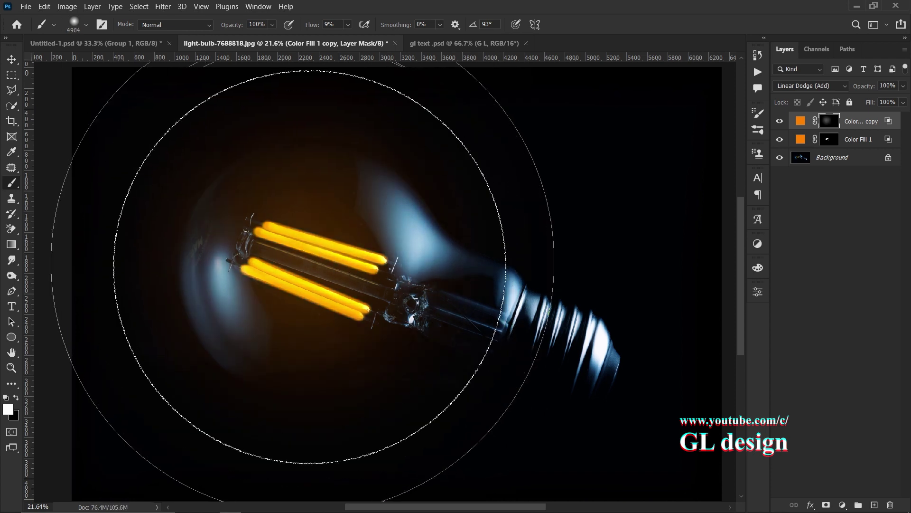
left_click(310, 266)
key("z")
right_click(383, 251)
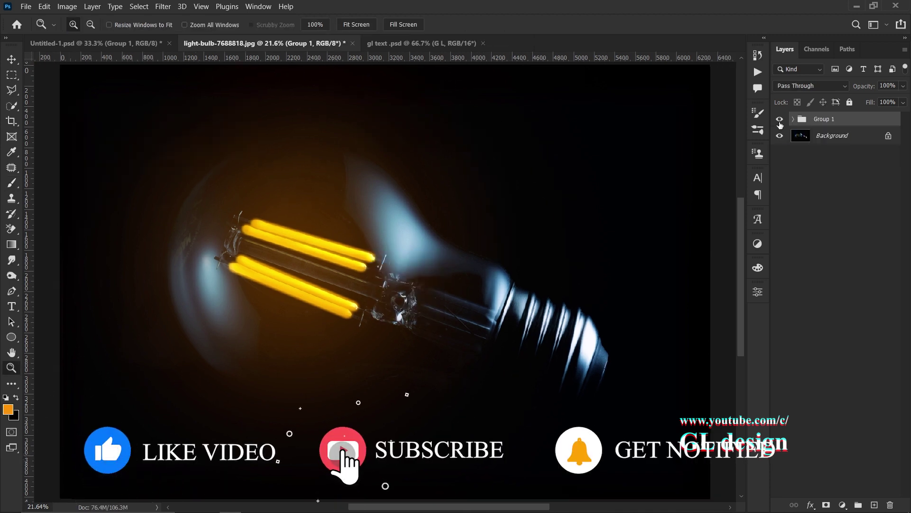
- Toggle Group 1 off and on to compare the bulb with and without its glow
left_click(780, 123)
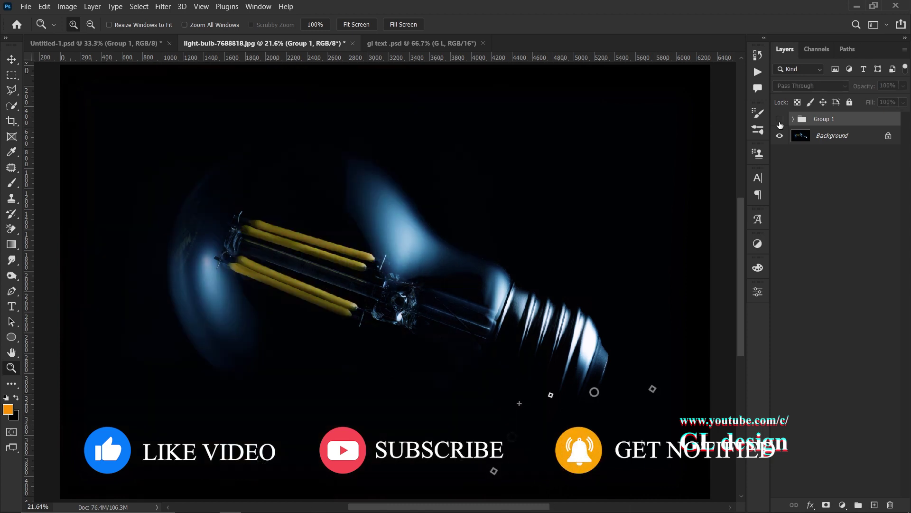
left_click(779, 121)
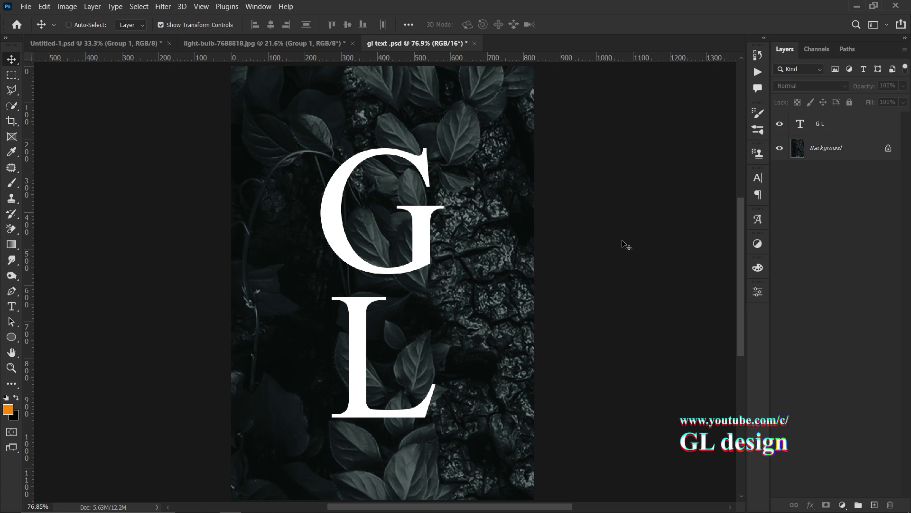
- Enable Outer Glow on the GL layer and set the glow colour to cyan 00fcff
left_click(859, 126)
right_click(859, 126)
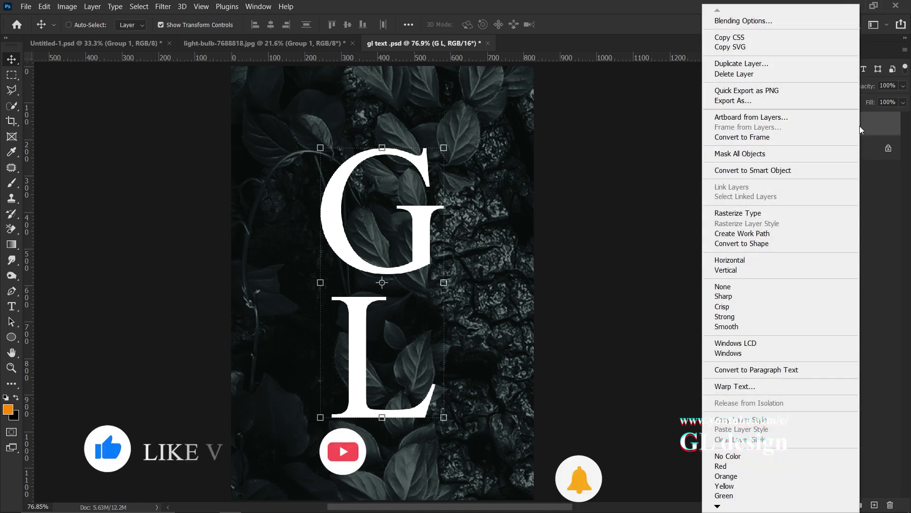
left_click(753, 21)
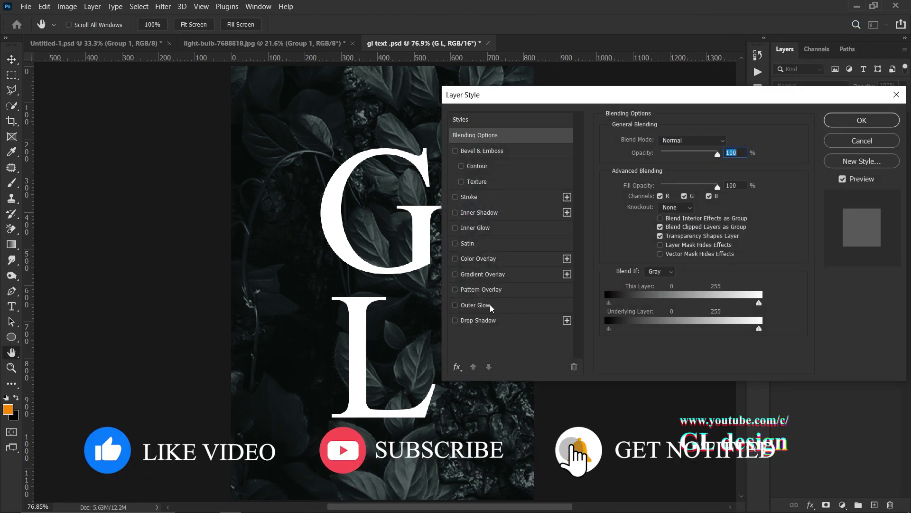
left_click(475, 304)
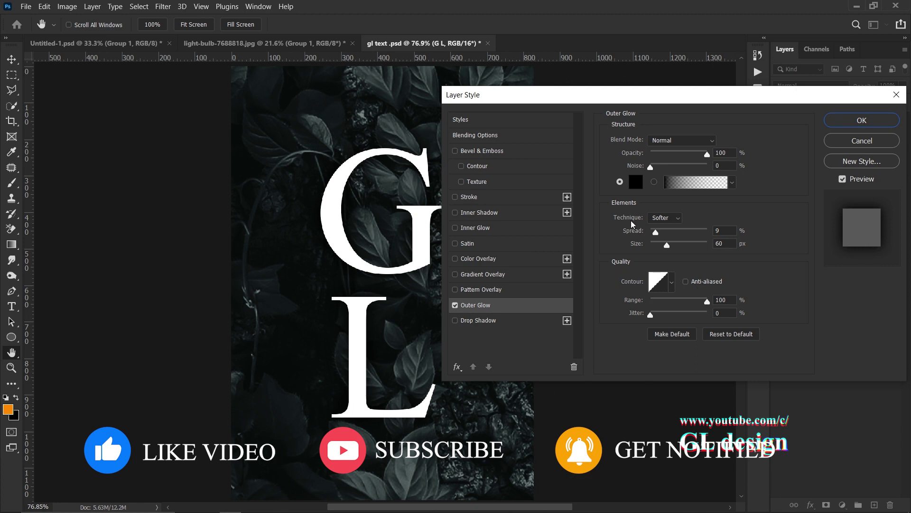
left_click(636, 182)
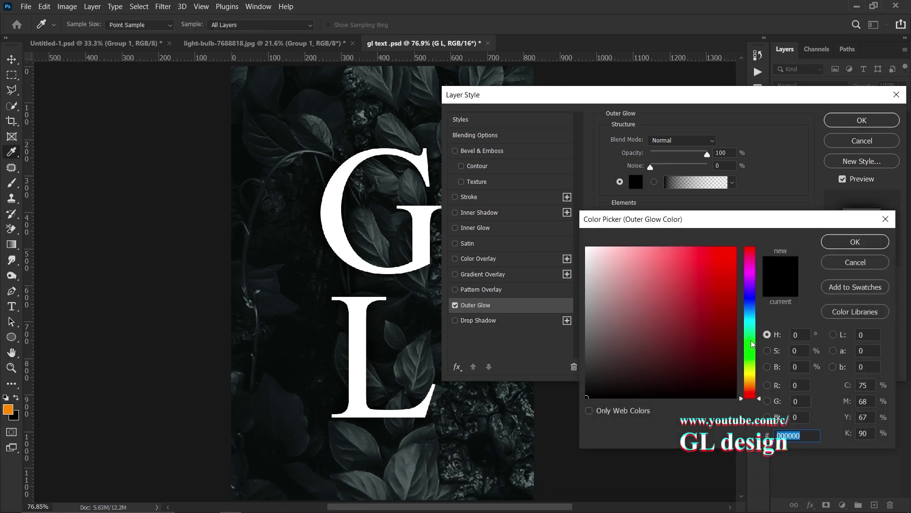
type("00ffae")
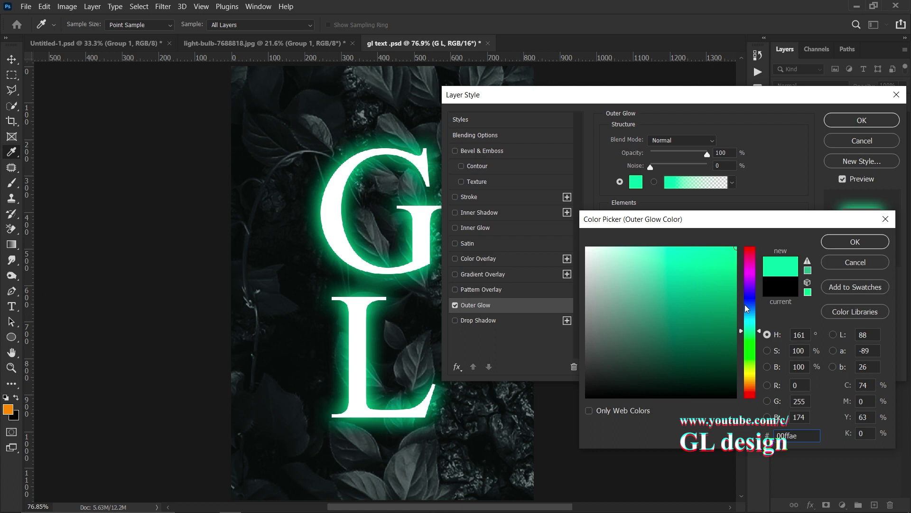
mouse_move(740, 332)
left_mouse_down()
mouse_move(742, 315)
mouse_move(742, 325)
left_mouse_up()
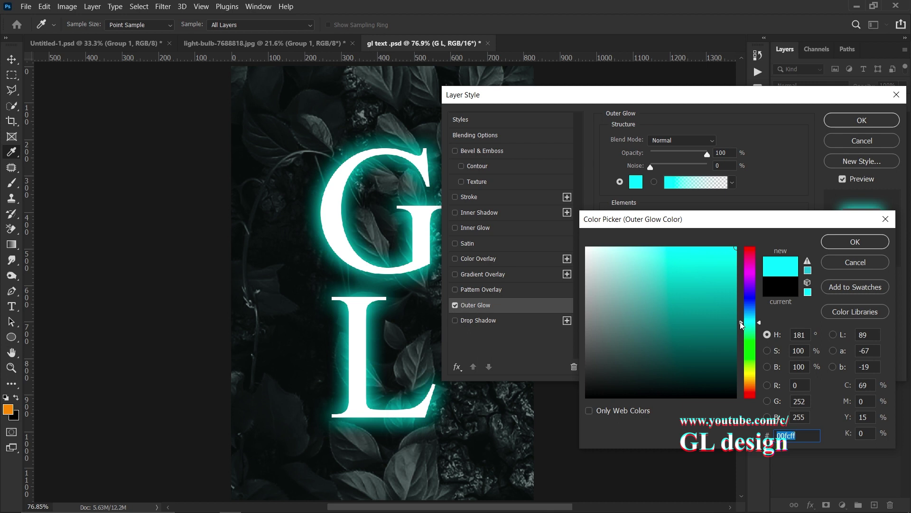
left_click(847, 245)
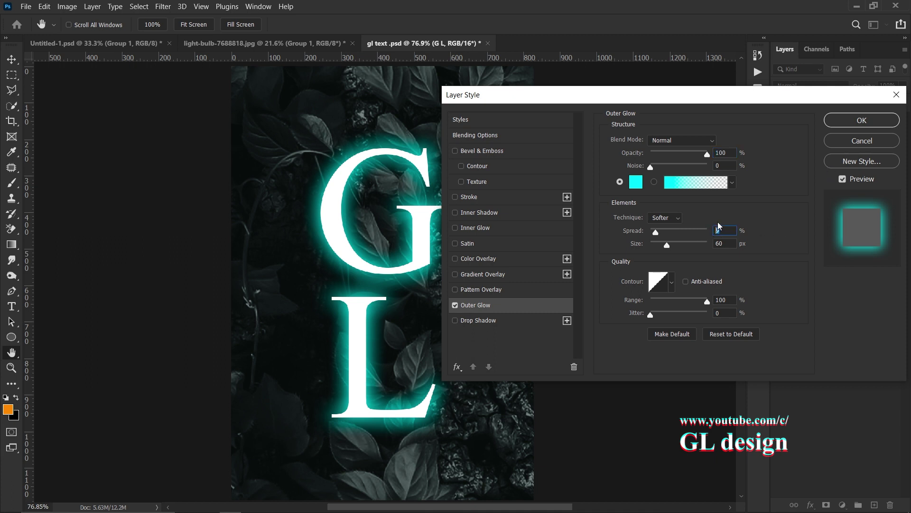
- Set the glow Spread to 3% and Size 60 px, copy the cyan hex, and apply
type("3")
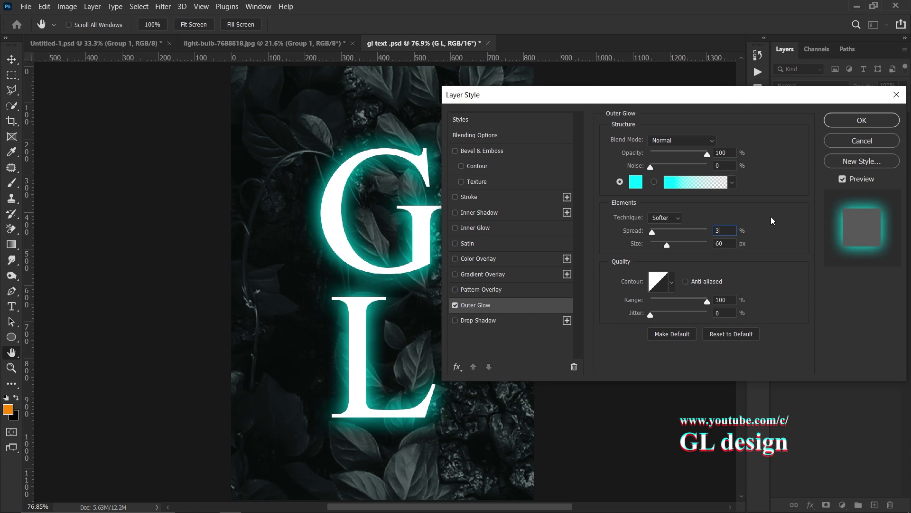
left_click(636, 182)
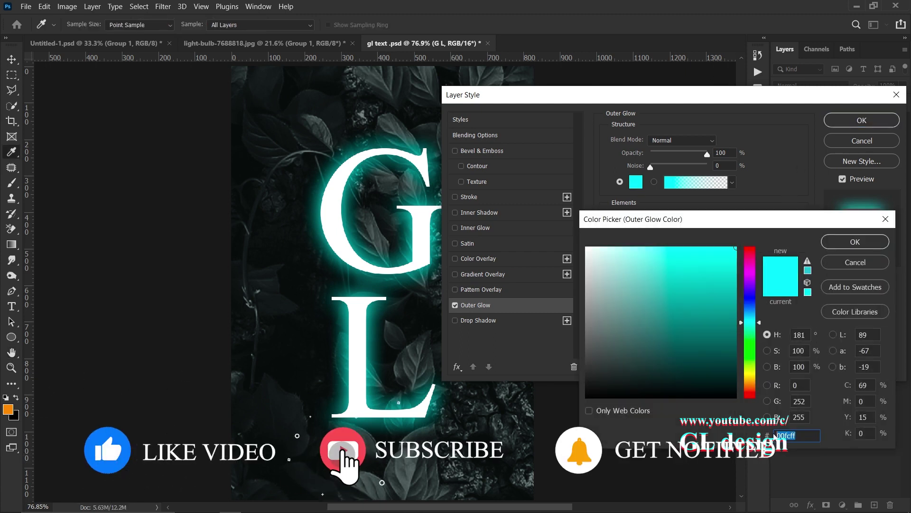
right_click(793, 436)
left_click(668, 323)
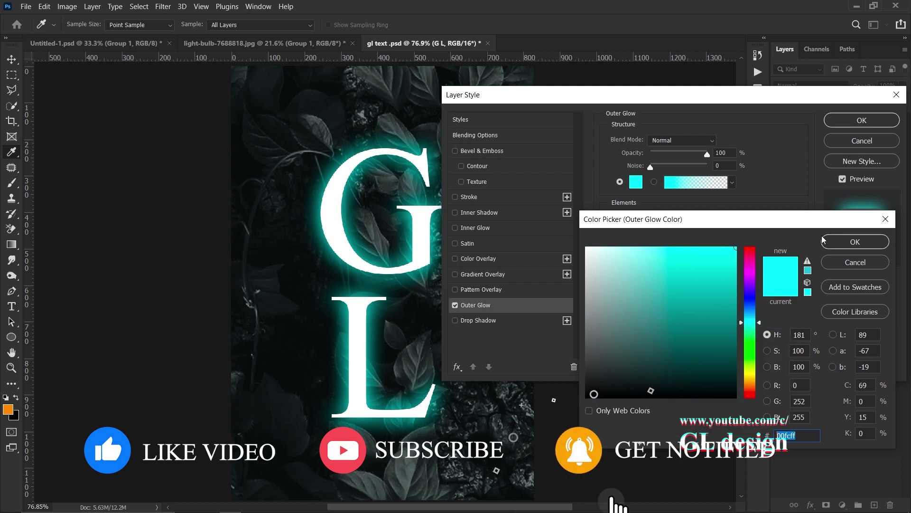
left_click(844, 240)
left_click(845, 121)
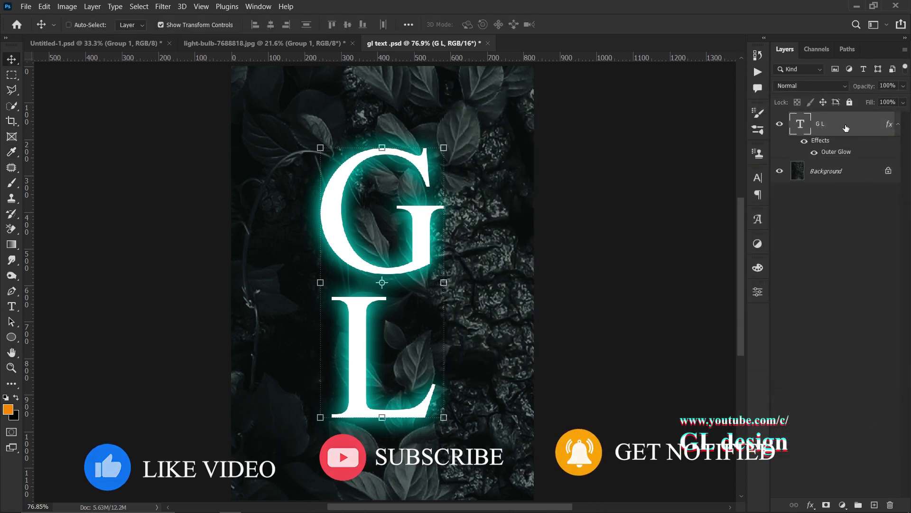
- Add a new layer and set up a large soft brush at 100% flow
left_click(874, 505)
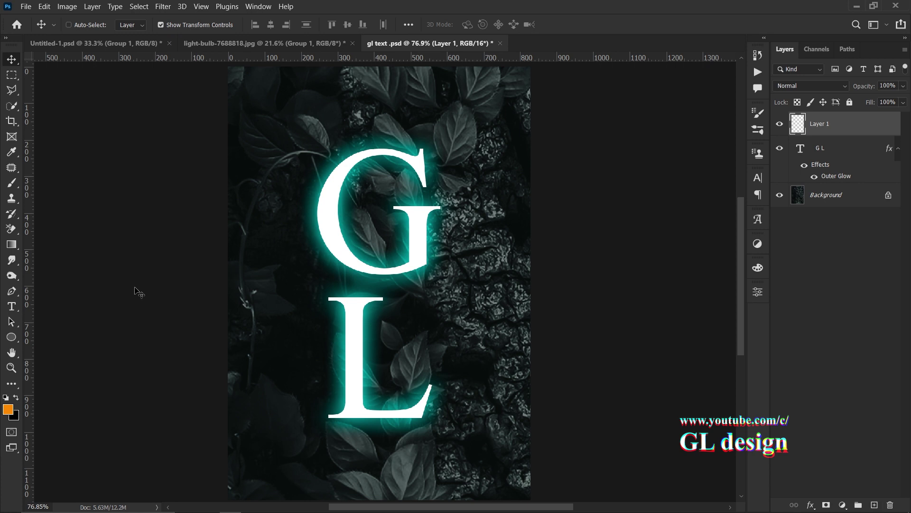
left_click(12, 187)
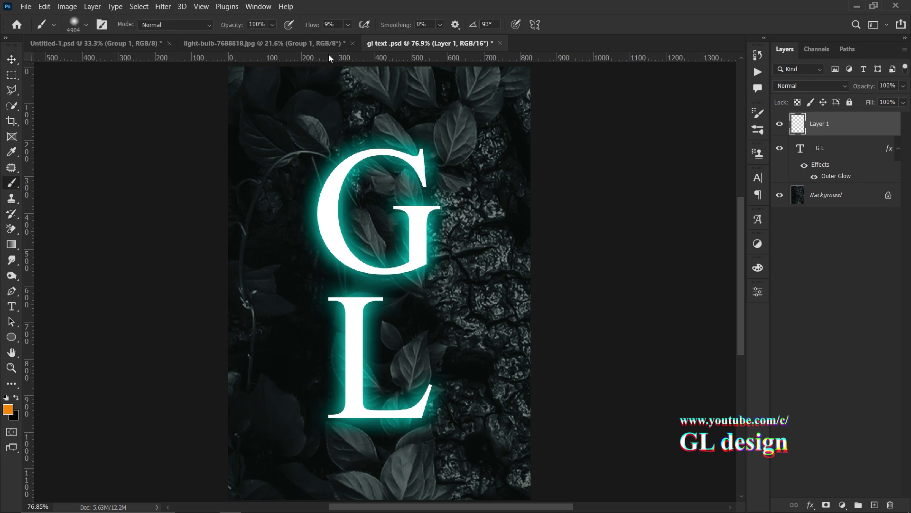
left_click(348, 25)
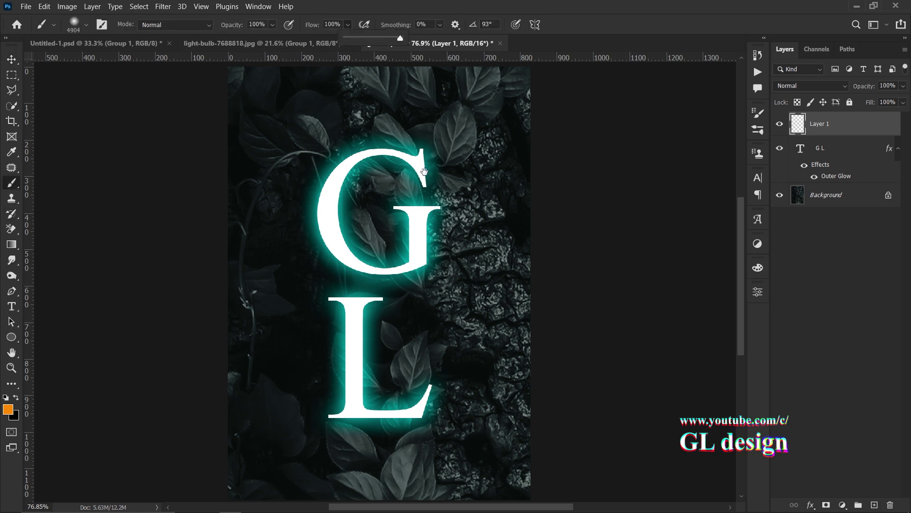
left_click_drag(424, 171, 425, 173)
key("bracketright")
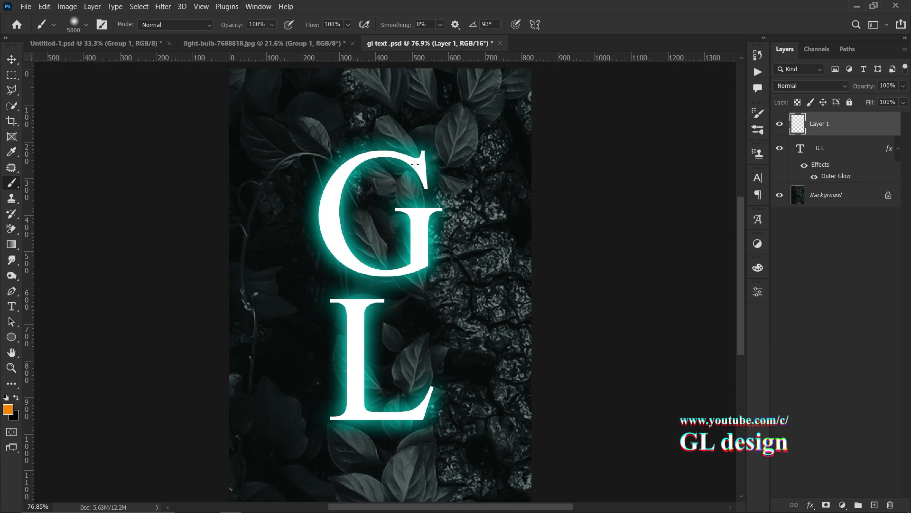
right_click(414, 164)
left_click_drag(511, 184, 540, 185)
key("BackSpace")
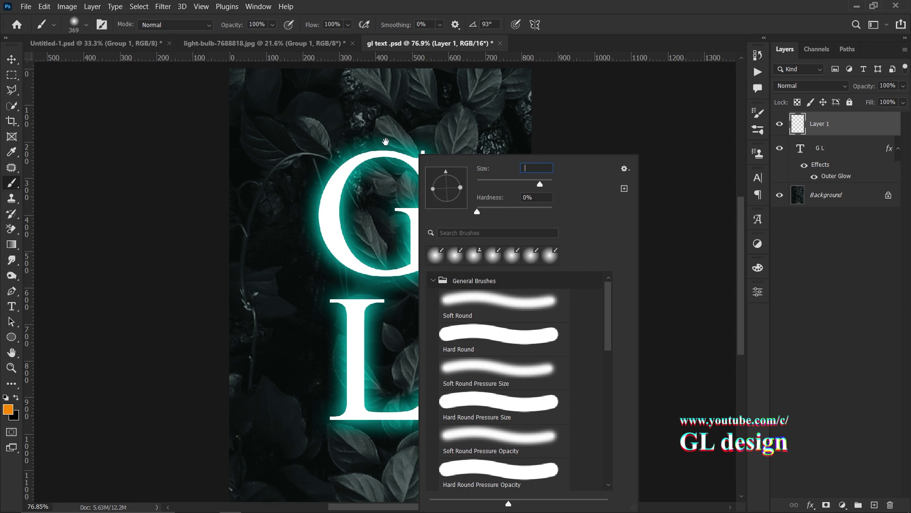
- Paste 00fcff as the foreground colour and paint a large cyan patch down the canvas
left_click(8, 409)
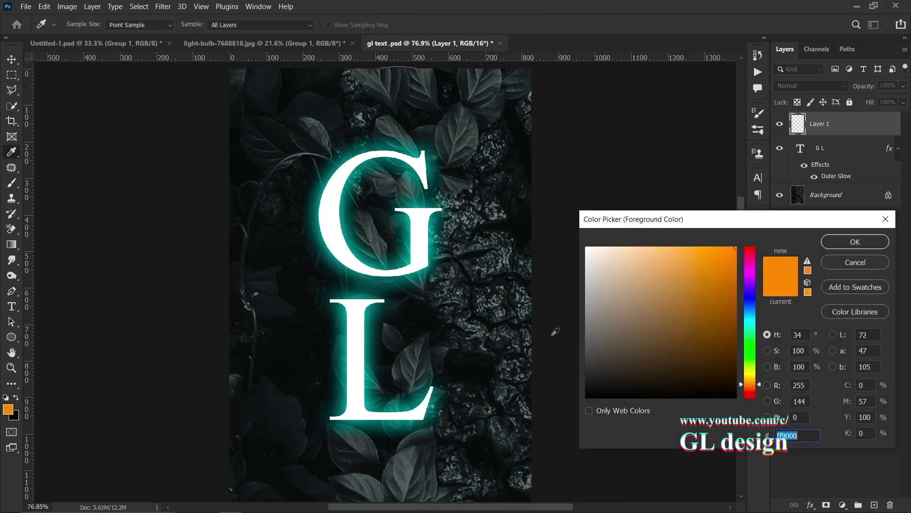
right_click(792, 439)
left_click(664, 342)
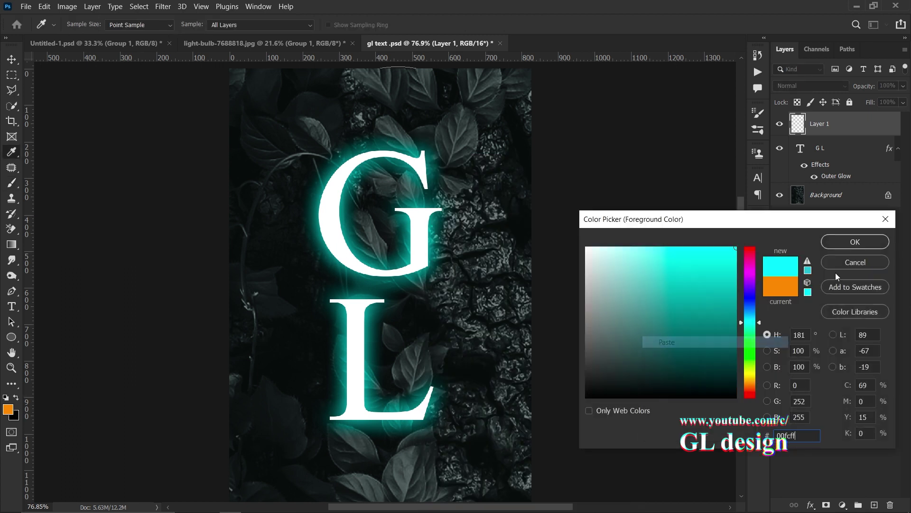
left_click(836, 249)
left_click_drag(376, 92, 392, 428)
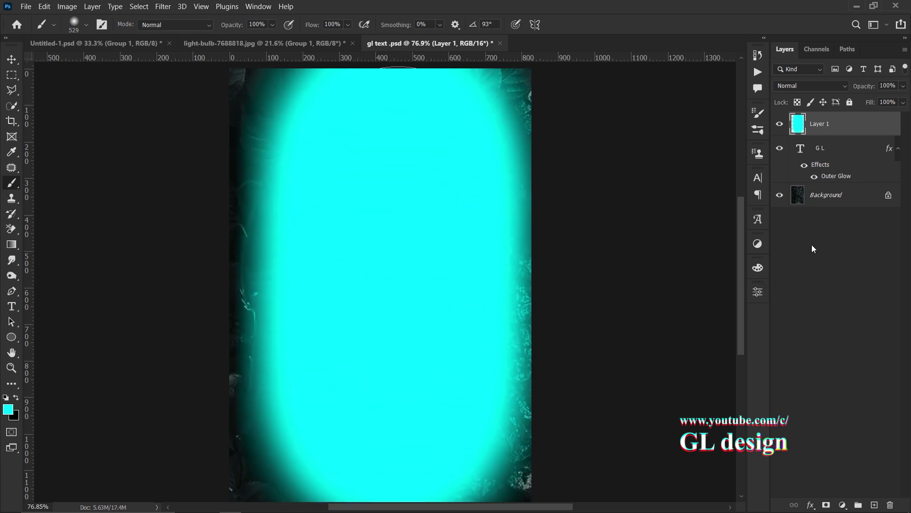
left_click(811, 87)
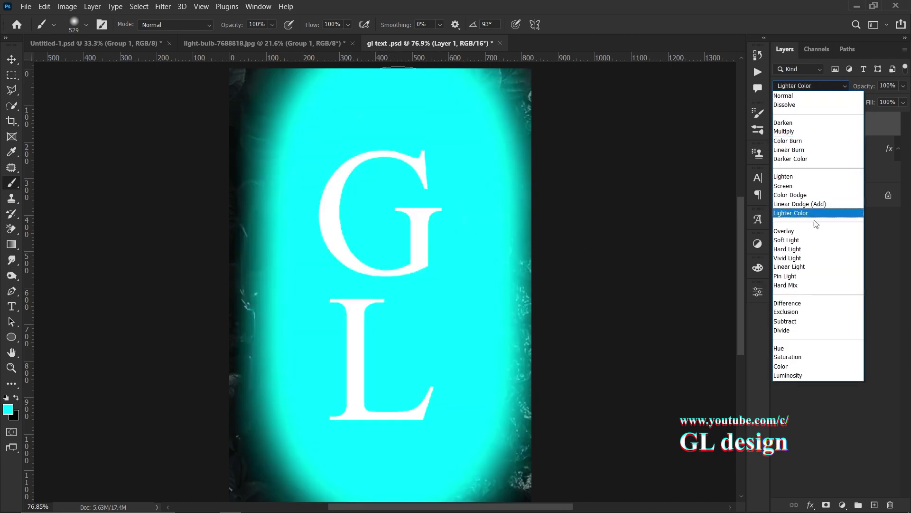
- Blend Layer 1 in Soft Light and split the Underlying Layer black slider to 0/156
left_click(815, 243)
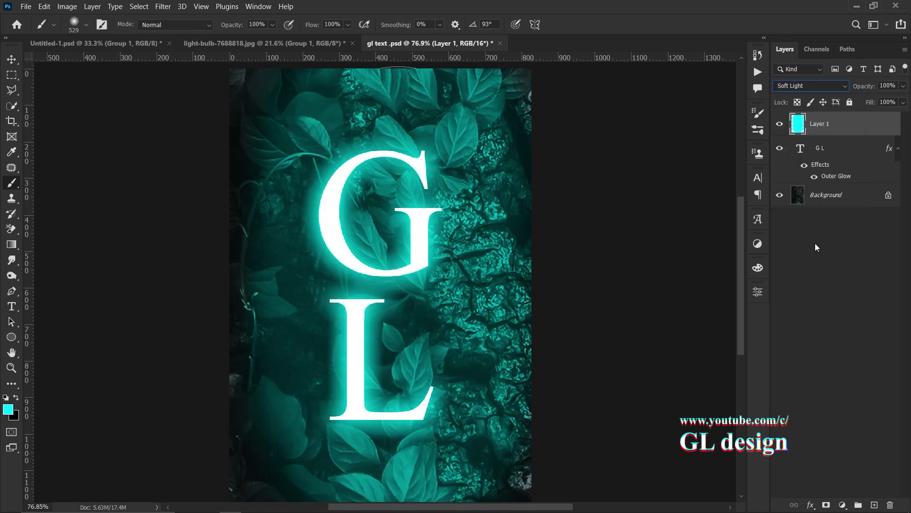
double_click(870, 125)
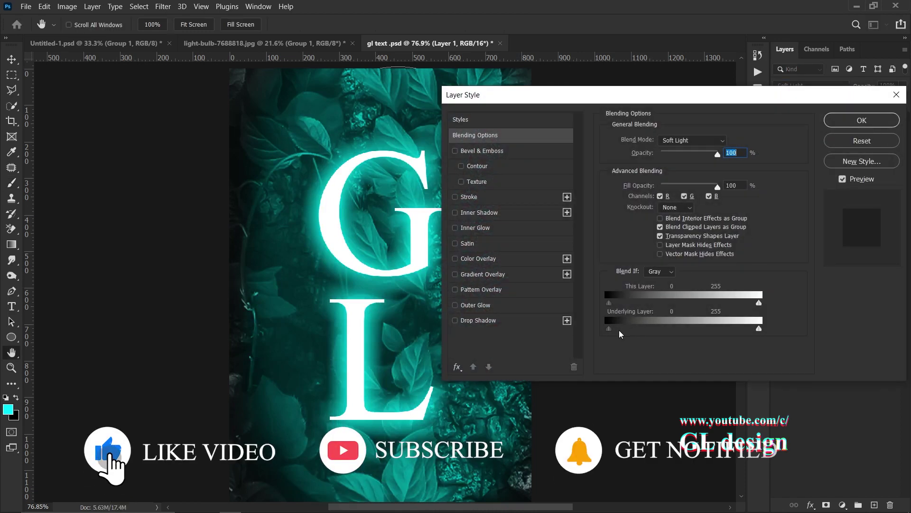
left_click_drag(620, 329, 706, 326)
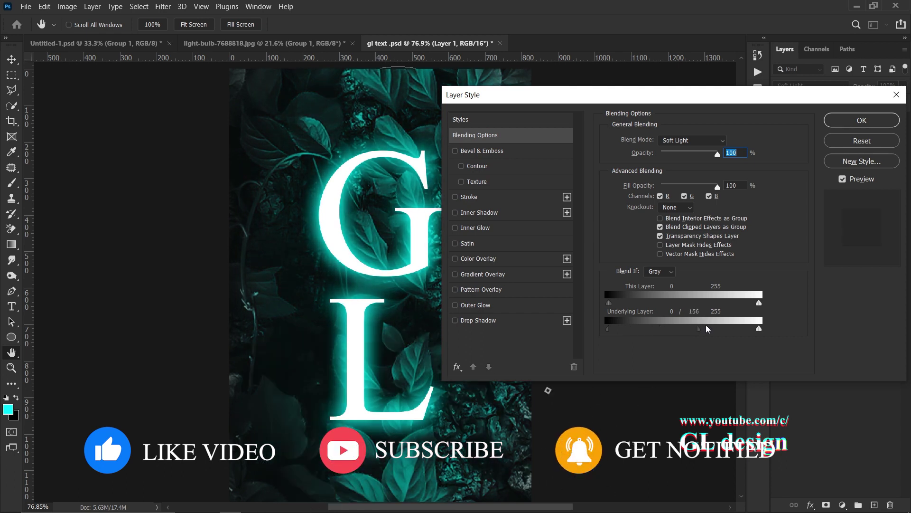